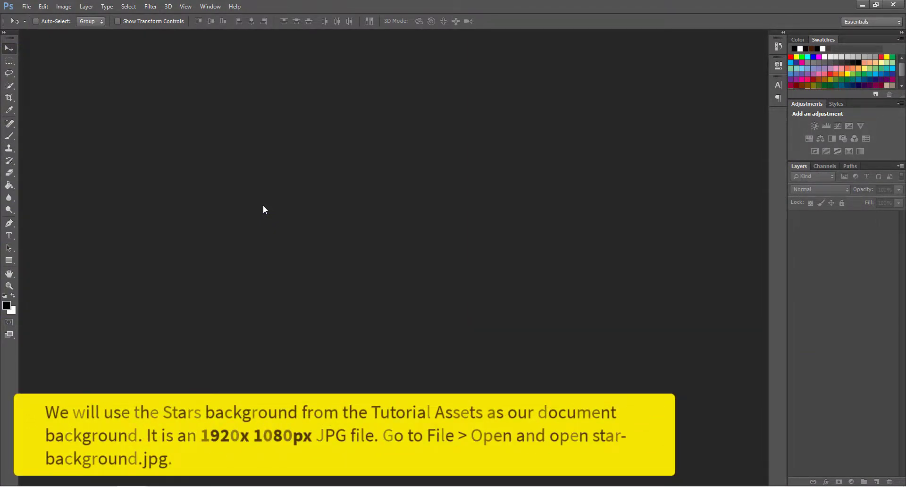
# Create a new blank document measuring 1920 × 1080 pixels.
pyautogui.hotkey('ctrl', 'n')
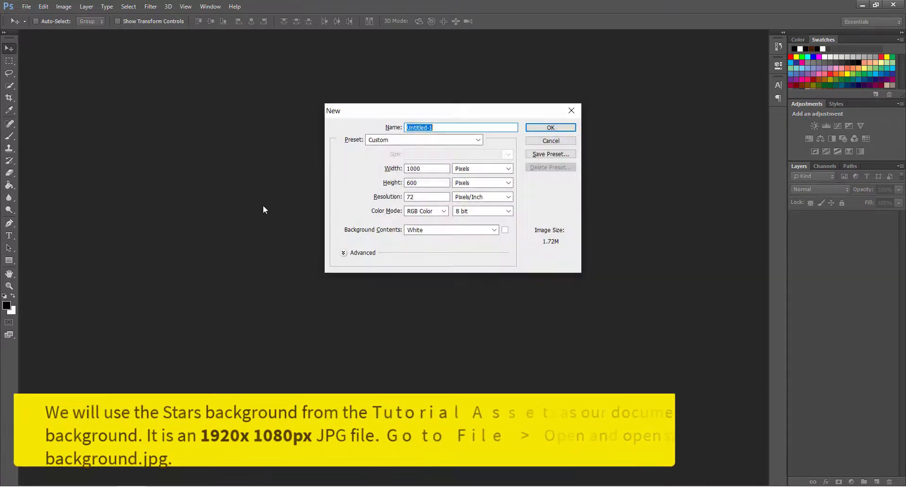
pyautogui.doubleClick(419, 169)
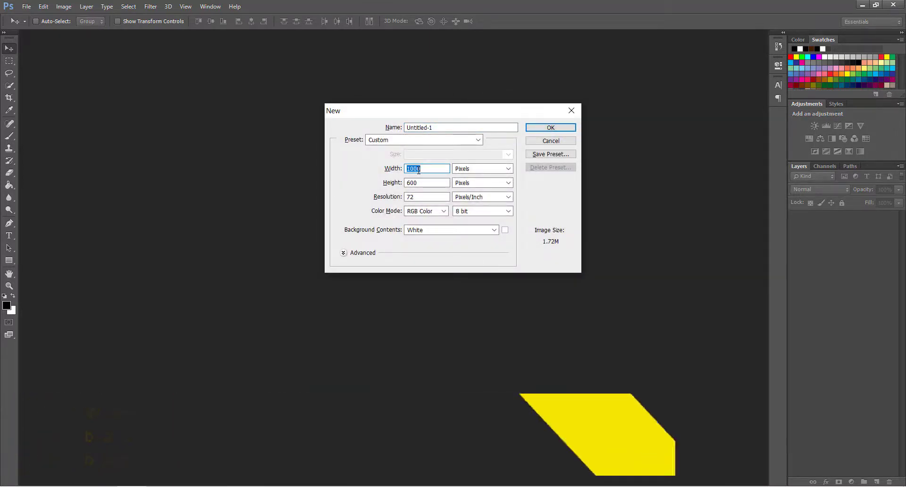
pyautogui.write('1920')
pyautogui.press('Return')
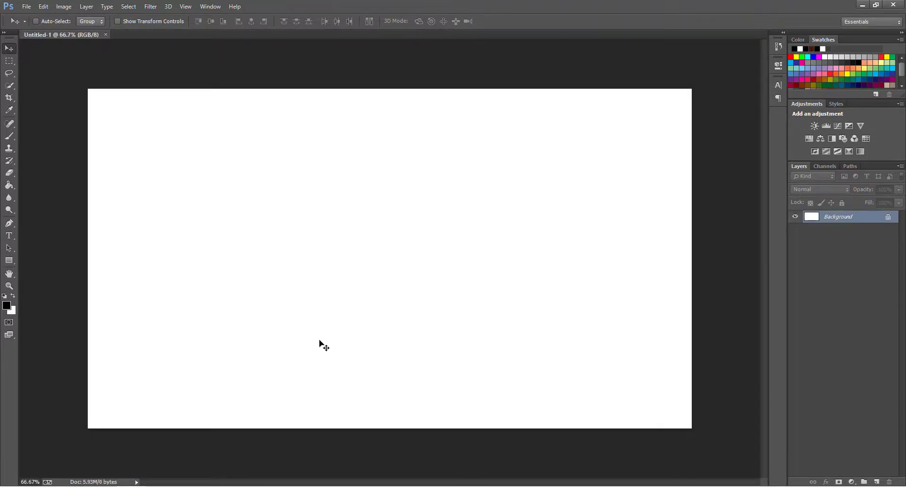
# Place the star_background image from the Downloads\new folder into the document and scale it proportionally from its centre to cover the canvas.
pyautogui.hotkey('alt', 'Tab')
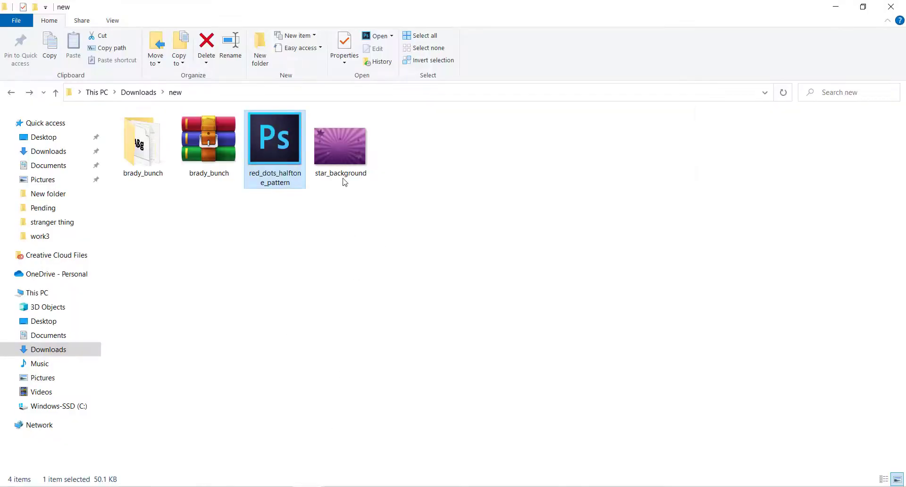
pyautogui.moveTo(334, 154); pyautogui.dragTo(267, 330)
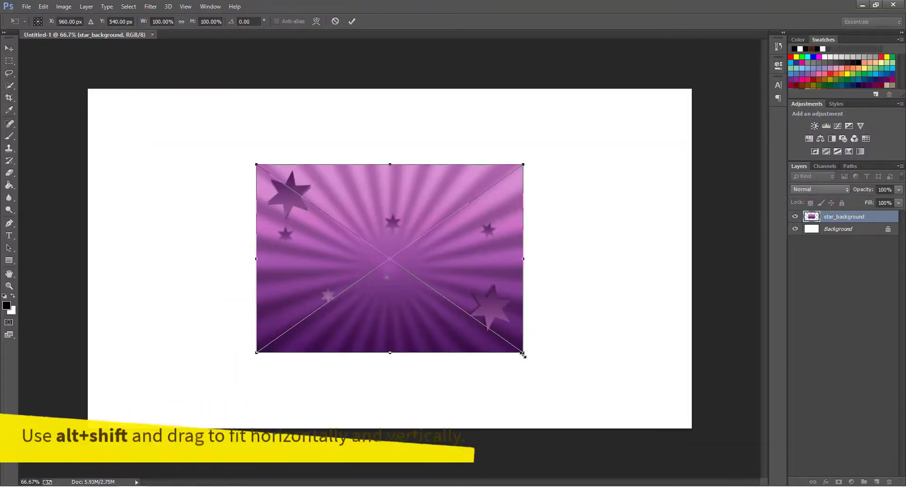
pyautogui.moveTo(530, 355); pyautogui.dragTo(704, 461)
pyautogui.press('Return')
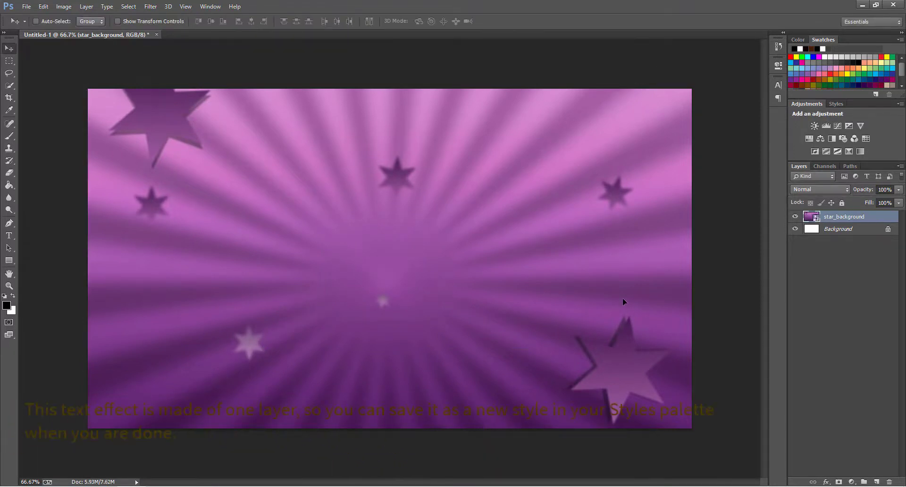
# Add a text layer reading "CARTOON" in capital letters over the star background.
pyautogui.hotkey('ctrl', '-')
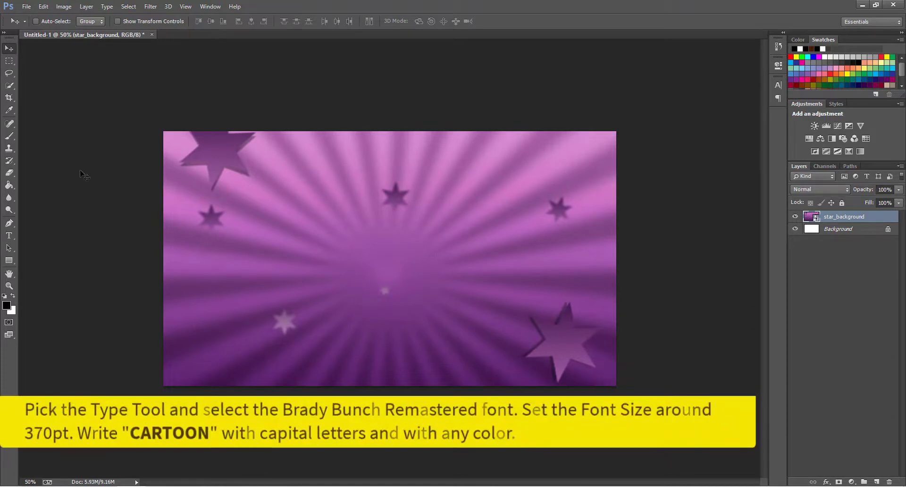
pyautogui.click(8, 236)
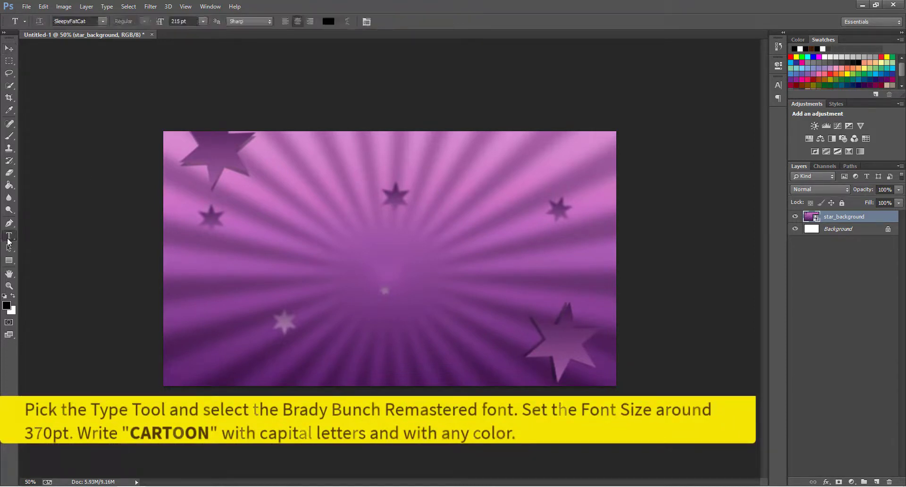
pyautogui.click(266, 269)
pyautogui.write('C')
pyautogui.press('capslock')
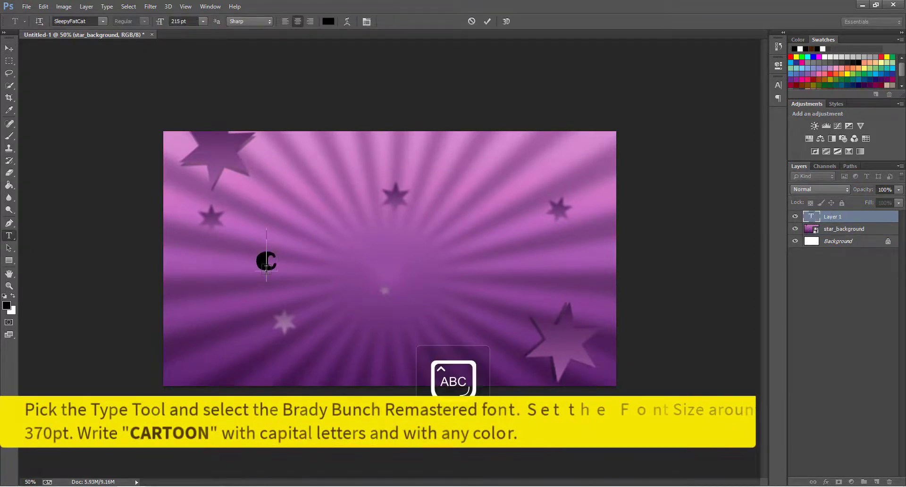
pyautogui.write('ARTOON')
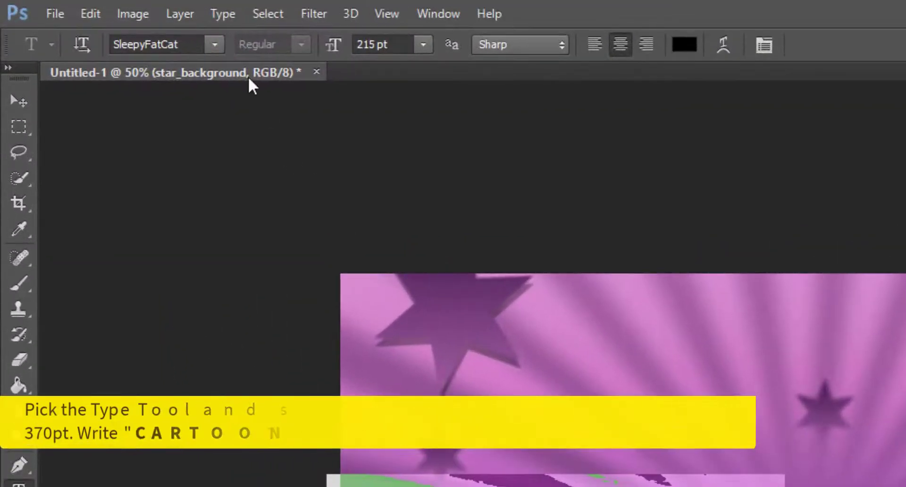
# Set the CARTOON text's font to Brady Bunch Remastered and its size to 354 pt, and commit the text.
pyautogui.click(87, 21)
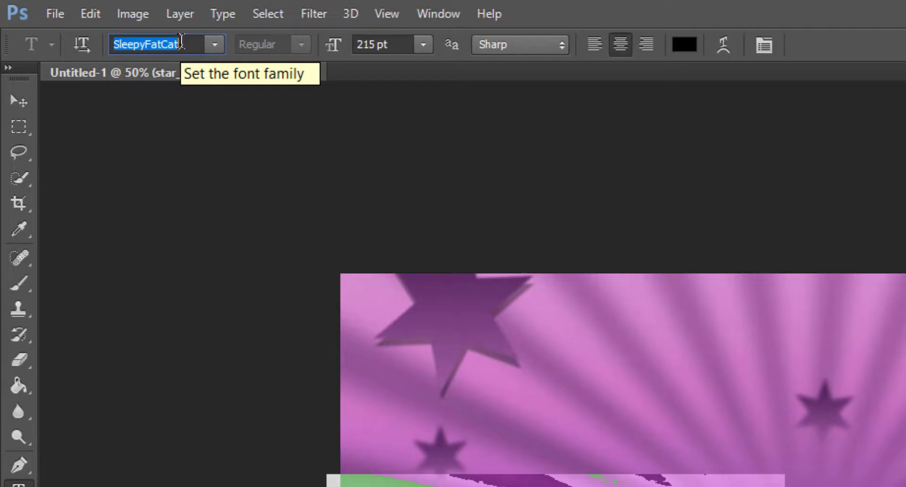
pyautogui.write('Brady Bunch R...')
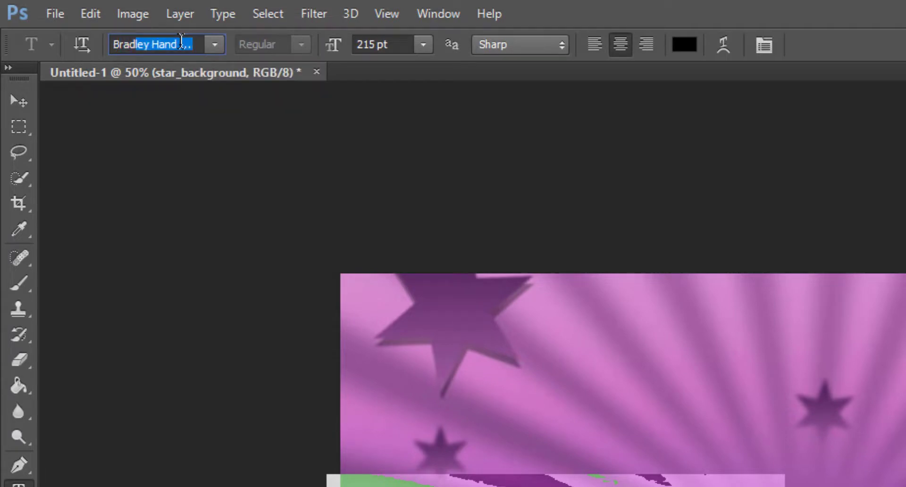
pyautogui.press('Tab')
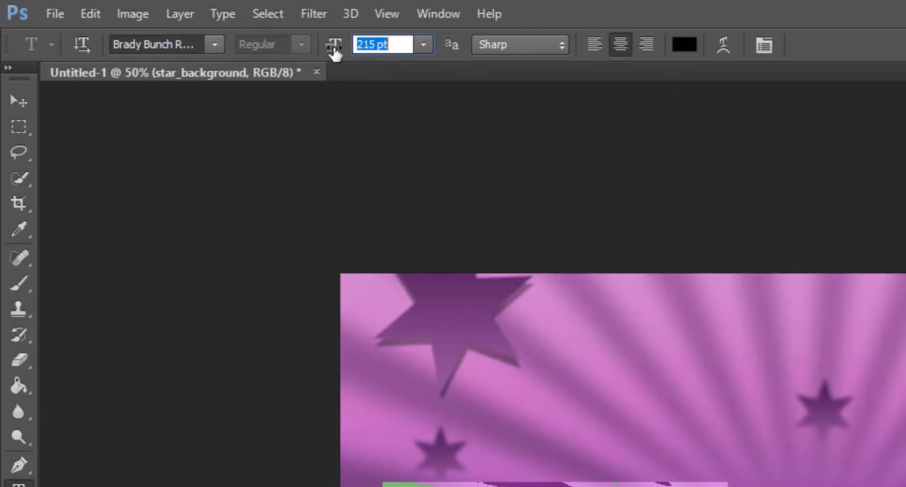
pyautogui.moveTo(334, 50); pyautogui.dragTo(472, 57)
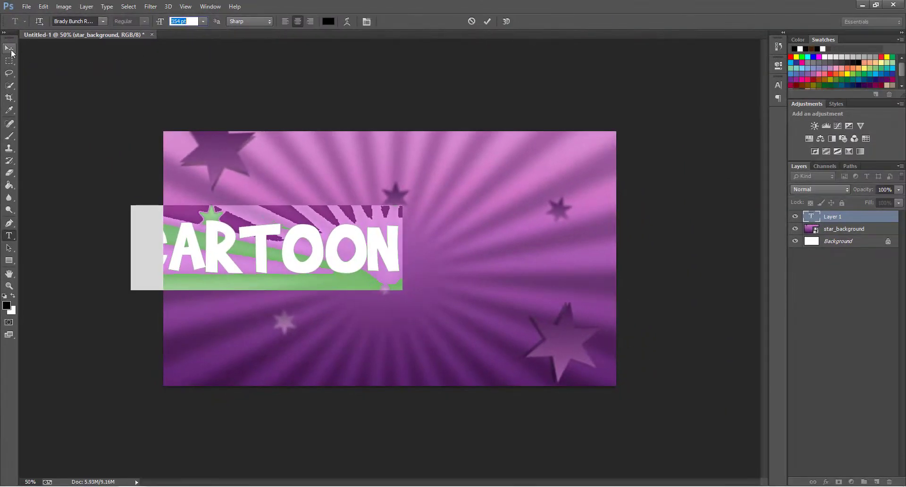
pyautogui.click(11, 50)
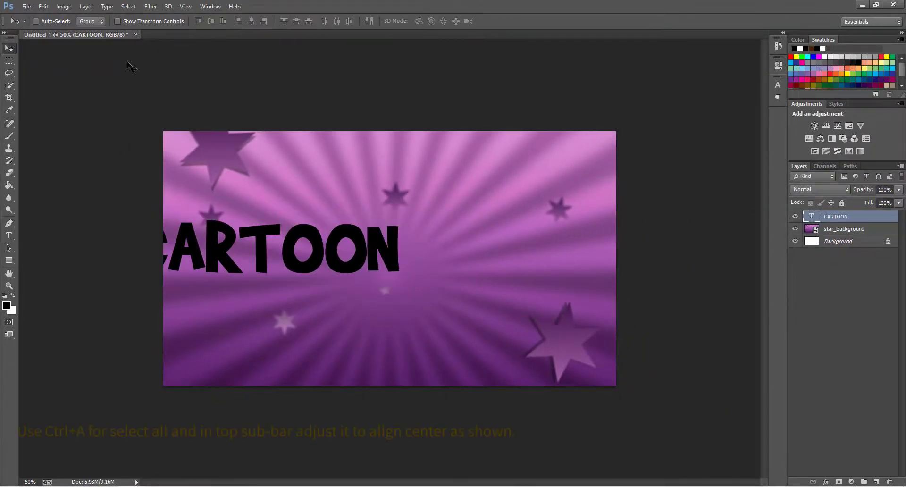
# Centre the CARTOON text vertically and horizontally on the whole canvas, and clear the selection.
pyautogui.hotkey('ctrl', 'a')
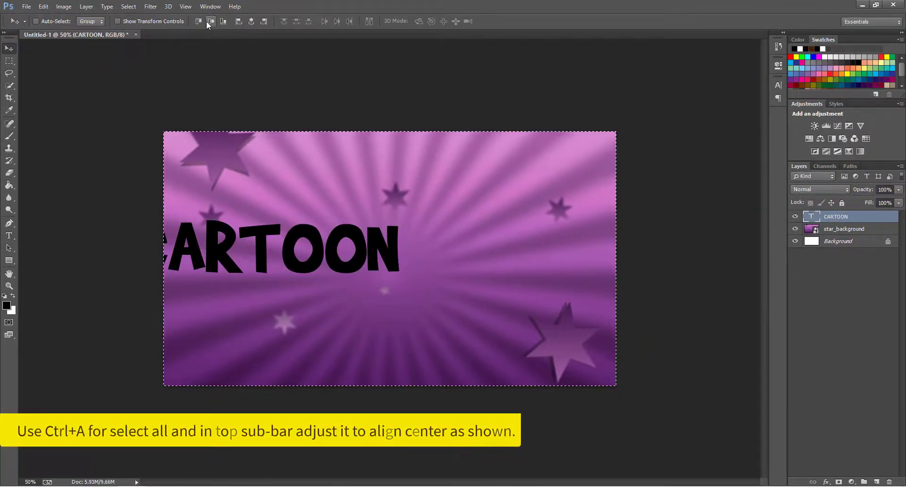
pyautogui.click(207, 21)
pyautogui.click(252, 22)
pyautogui.hotkey('ctrl', 'd')
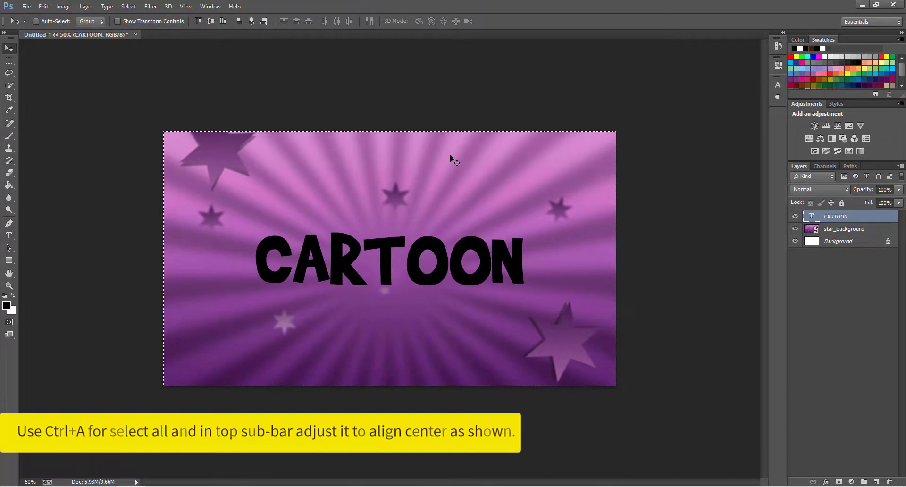
# Recolour the CARTOON text white (ffffff) and set its font size to 370 pt.
pyautogui.doubleClick(811, 216)
pyautogui.click(328, 21)
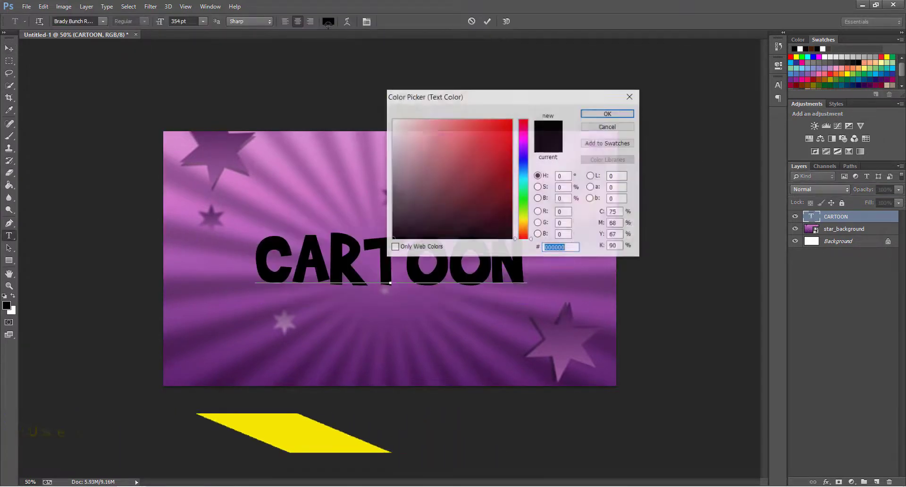
pyautogui.moveTo(381, 117); pyautogui.dragTo(384, 116)
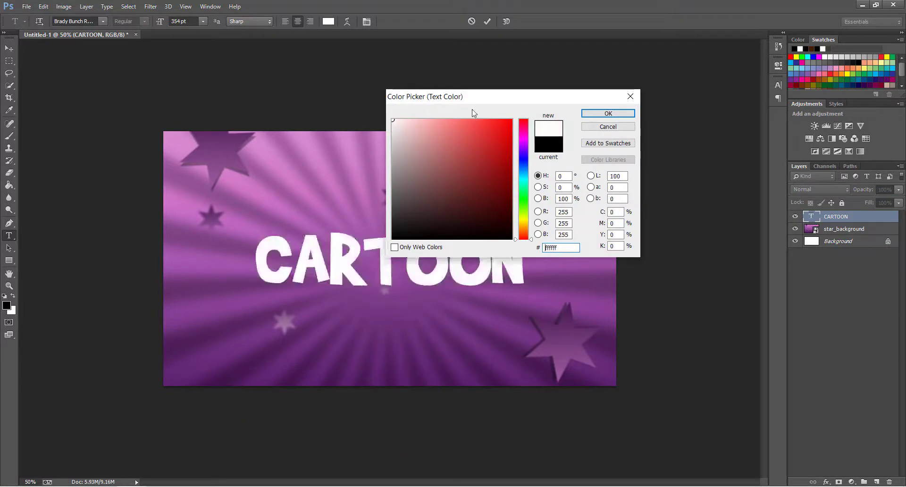
pyautogui.click(602, 113)
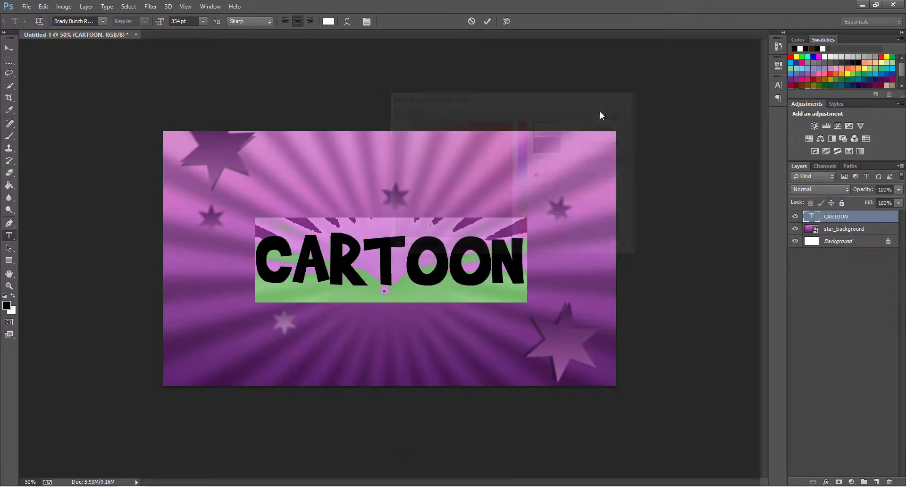
pyautogui.click(488, 22)
pyautogui.press('v')
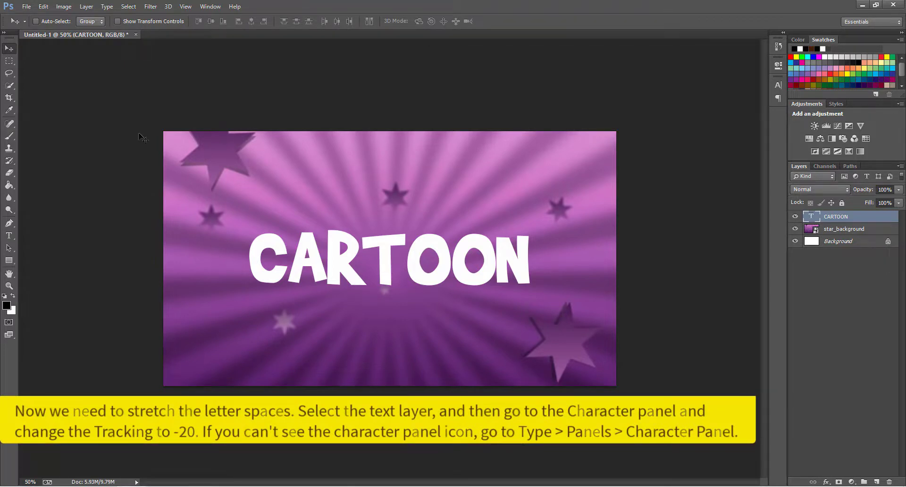
# Set the CARTOON text's tracking to -20 and move the text slightly upward on the canvas.
pyautogui.click(107, 8)
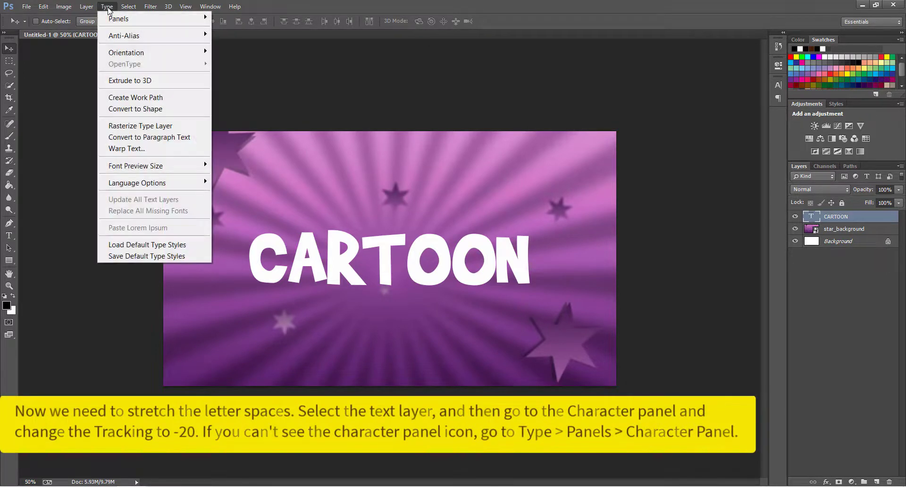
pyautogui.moveTo(119, 22)
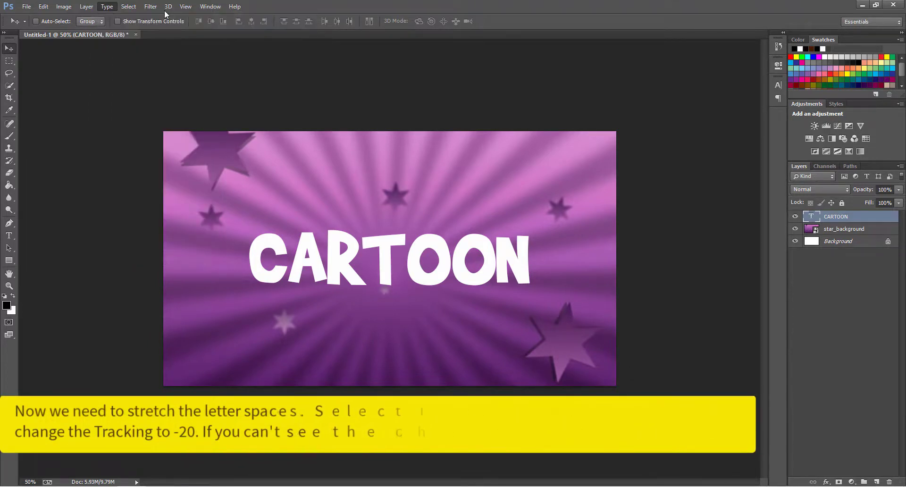
pyautogui.moveTo(149, 21)
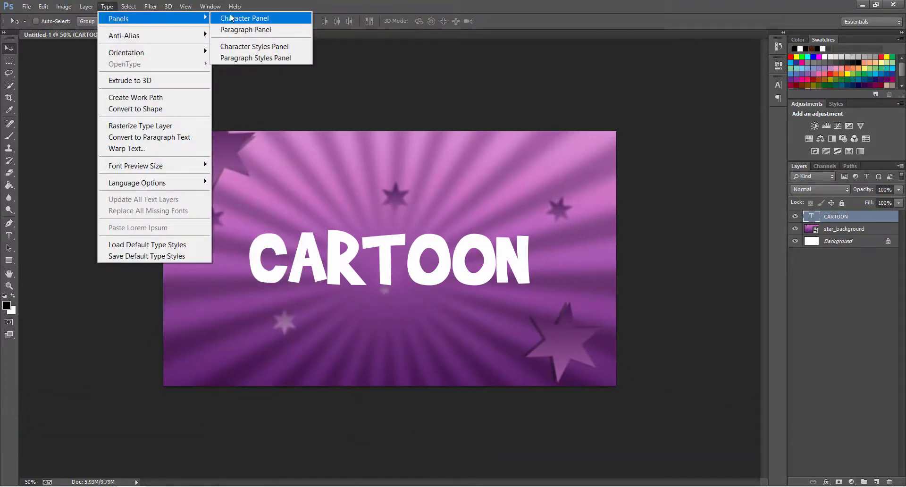
pyautogui.click(253, 20)
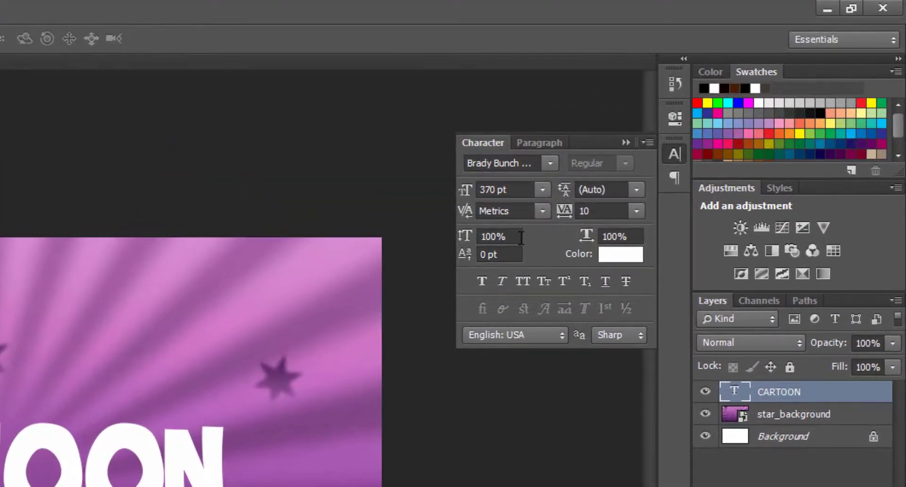
pyautogui.click(584, 211)
pyautogui.write('-2')
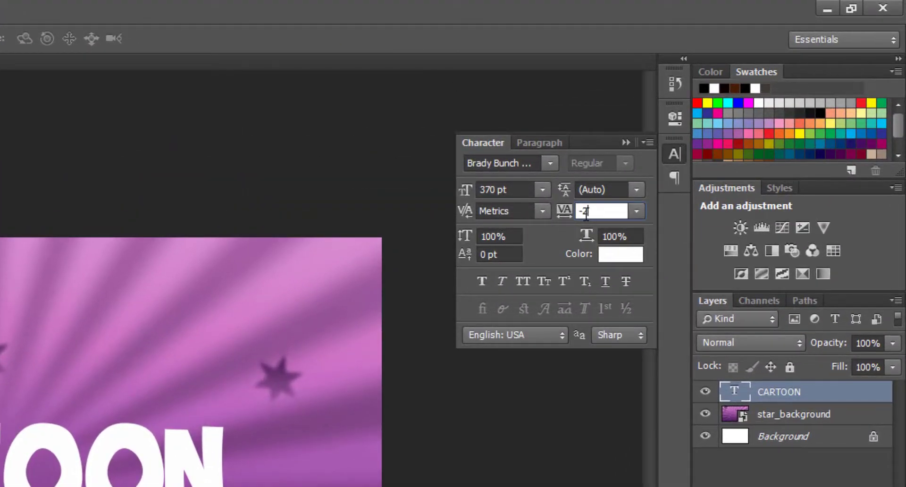
pyautogui.press('Return')
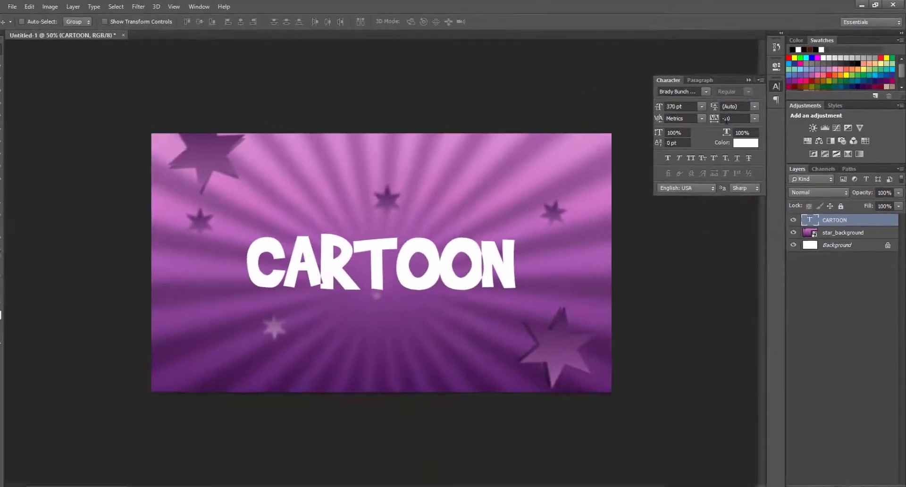
pyautogui.moveTo(360, 258); pyautogui.dragTo(360, 252)
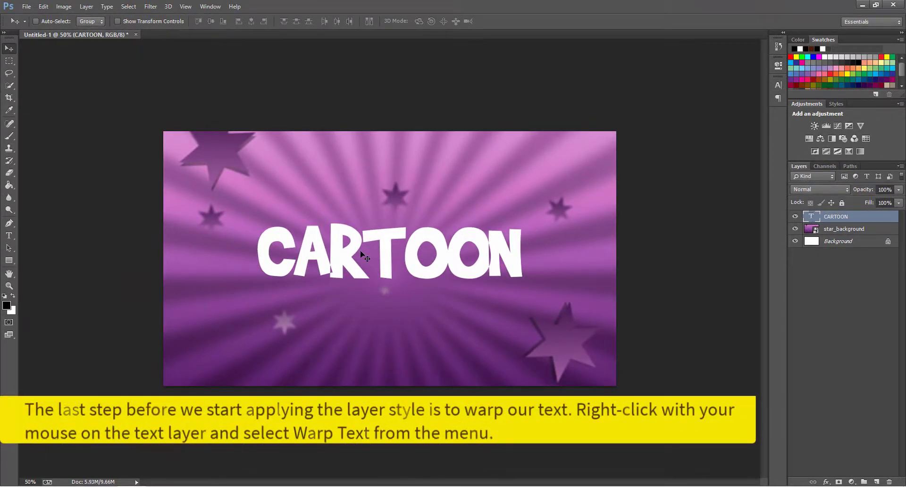
# Warp the CARTOON text with the Arc style at 30% bend and -30% horizontal distortion, and commit the transform.
pyautogui.rightClick(361, 252)
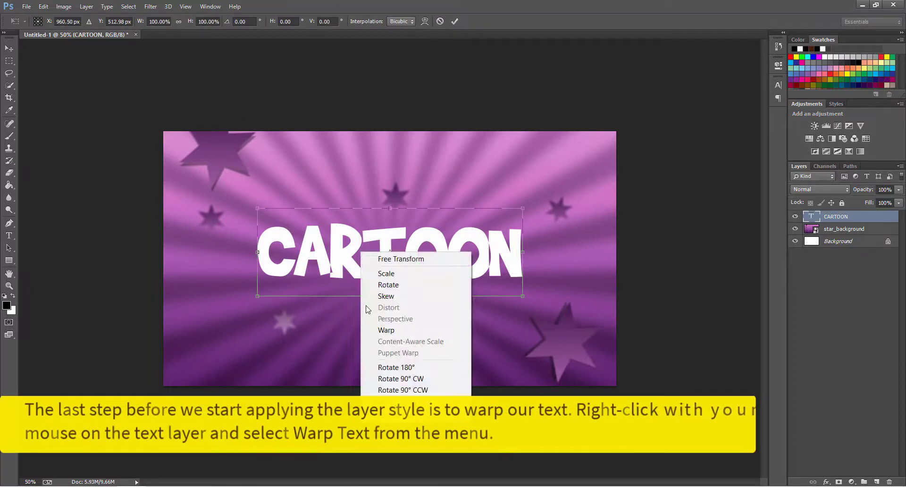
pyautogui.click(382, 331)
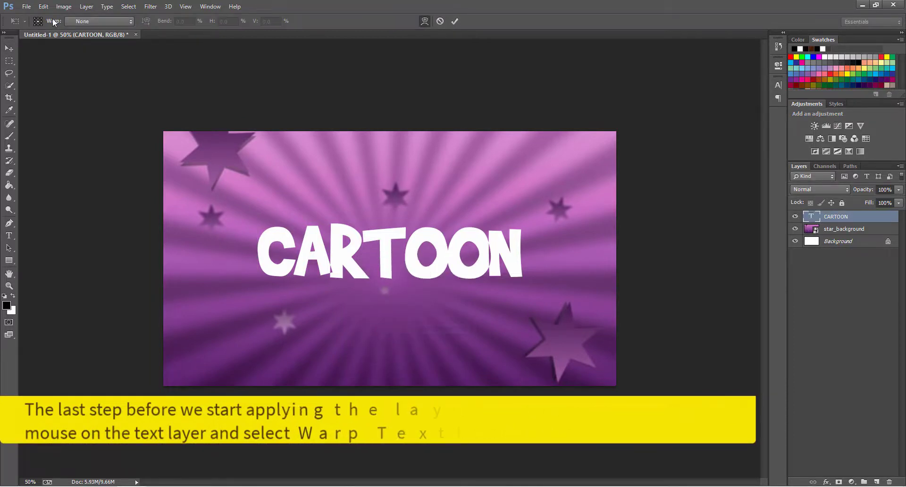
pyautogui.click(86, 21)
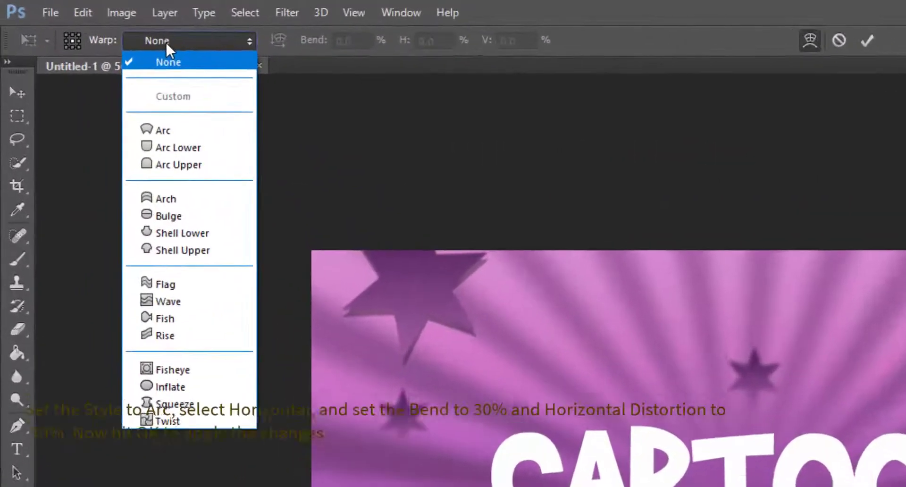
pyautogui.click(163, 130)
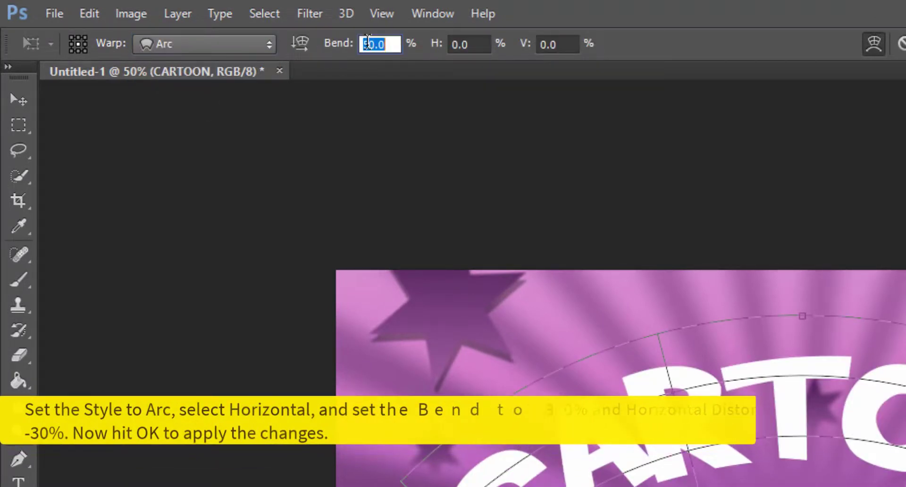
pyautogui.write('30')
pyautogui.press('Tab')
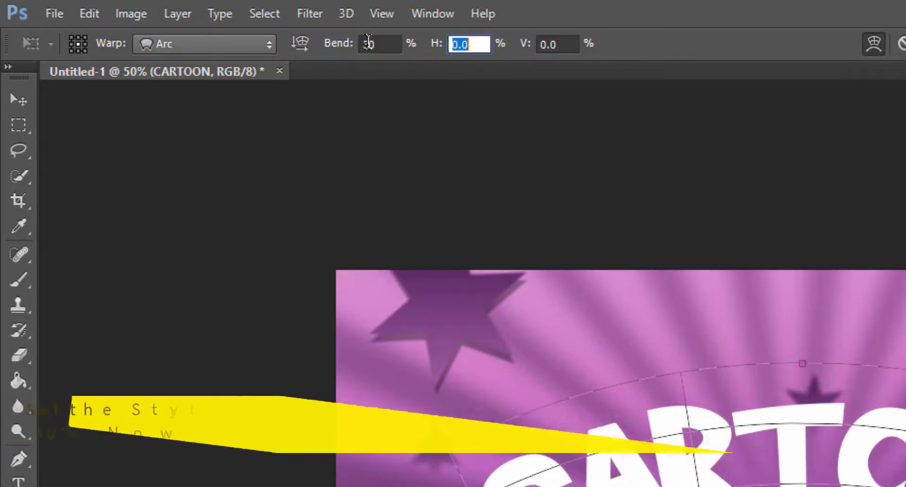
pyautogui.write('-30')
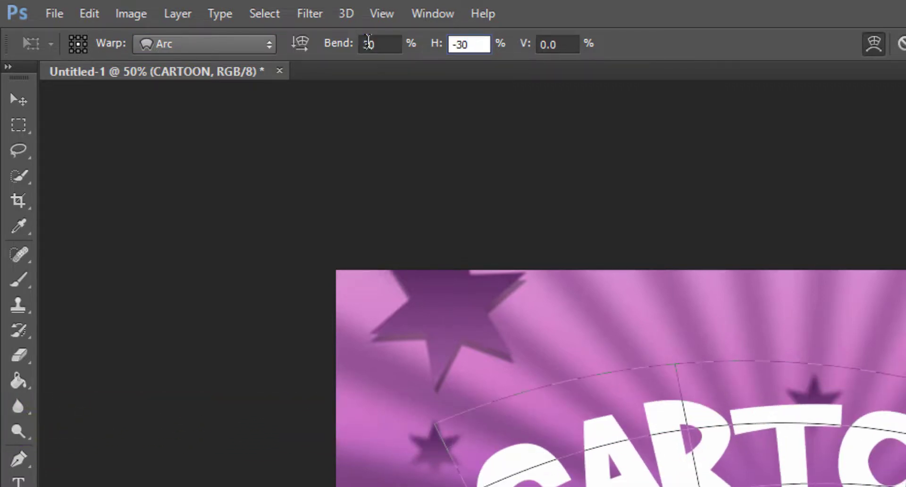
pyautogui.press('Tab')
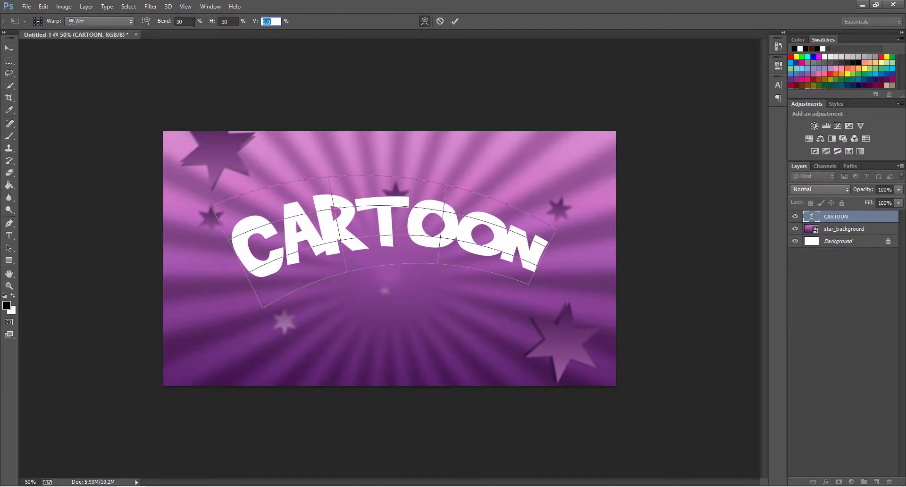
pyautogui.click(457, 20)
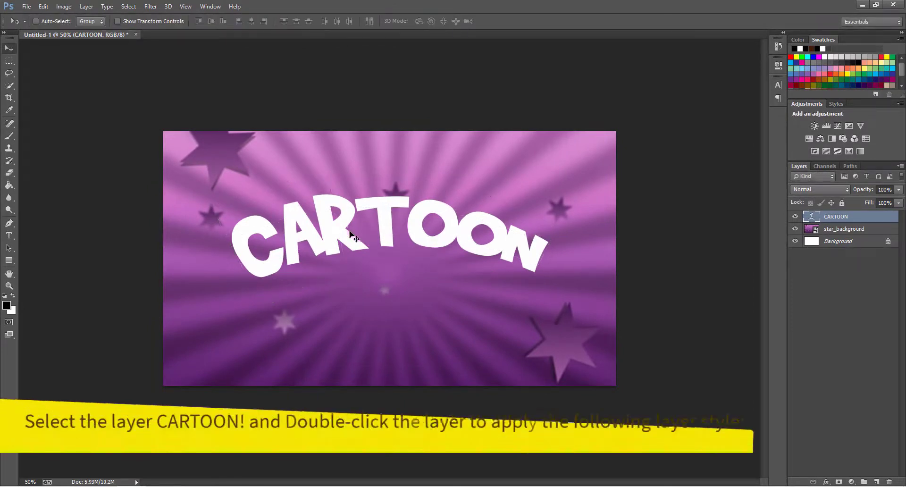
# Centre the warped CARTOON text vertically on the whole canvas and clear the selection.
pyautogui.hotkey('ctrl', 'a')
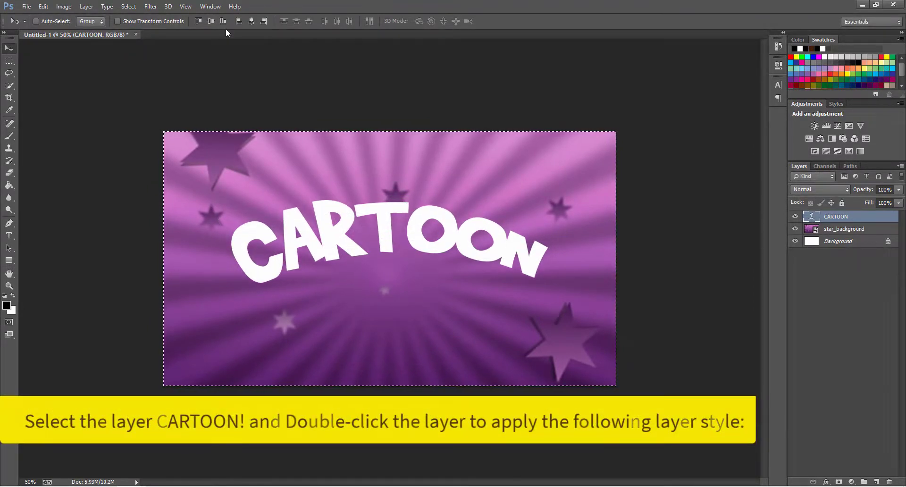
pyautogui.click(211, 21)
pyautogui.hotkey('ctrl', 'd')
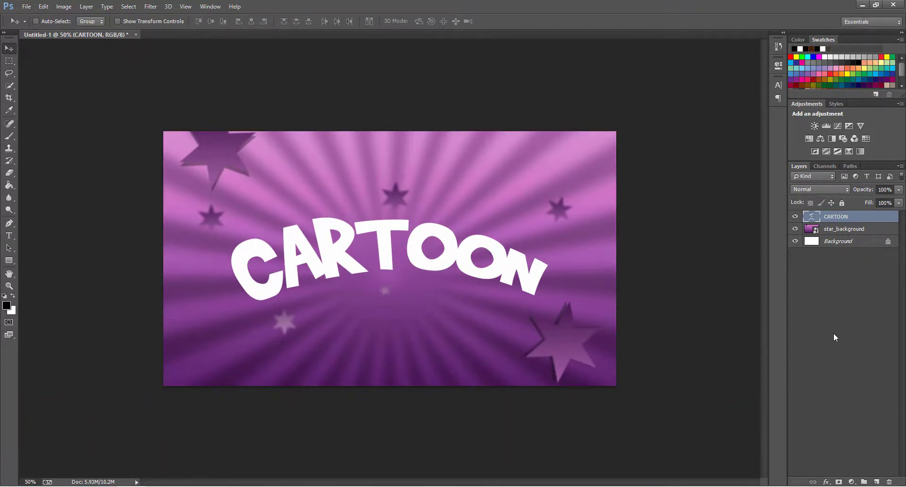
# Add a 10 px outside Stroke layer style to the CARTOON text with the fill type set to Gradient.
pyautogui.click(827, 482)
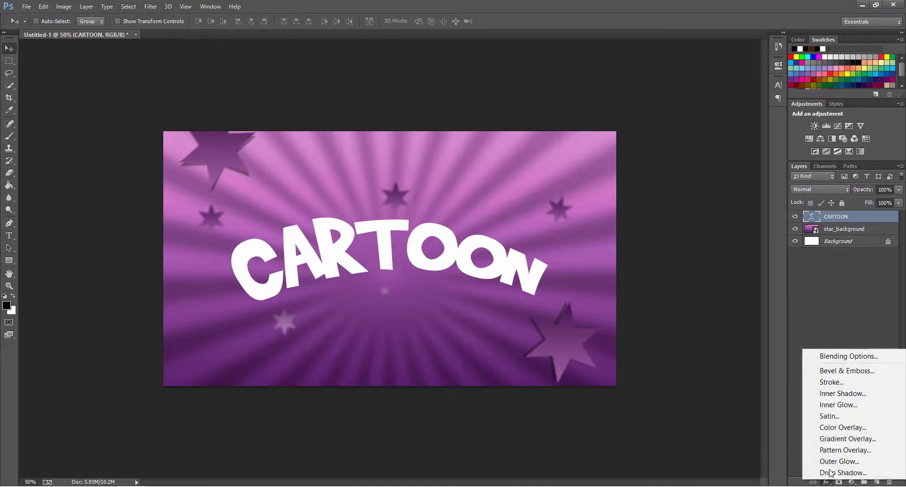
pyautogui.click(834, 386)
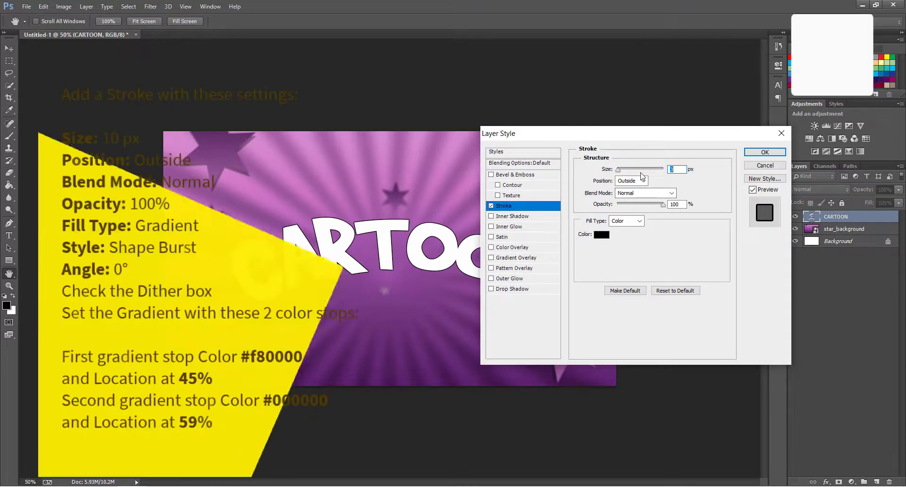
pyautogui.write('10')
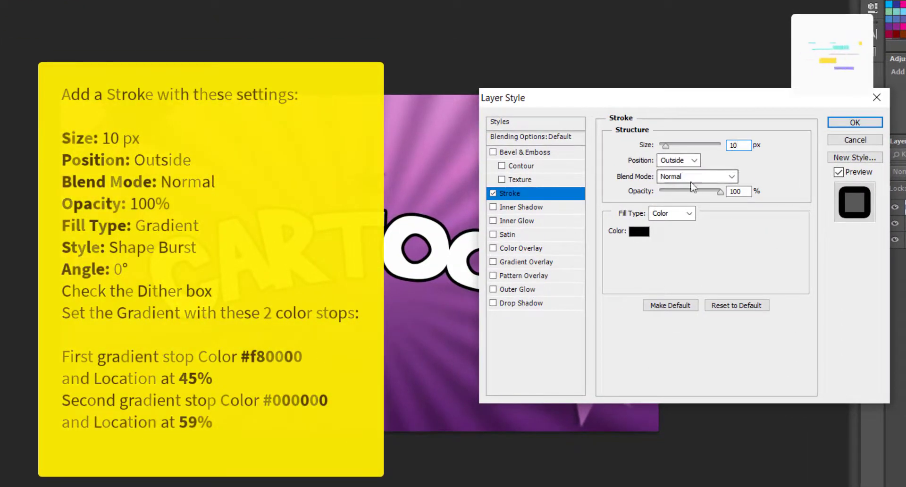
pyautogui.click(672, 215)
pyautogui.click(673, 241)
# Edit the stroke gradient so its first colour stop is F80000 at location 45%.
pyautogui.click(674, 231)
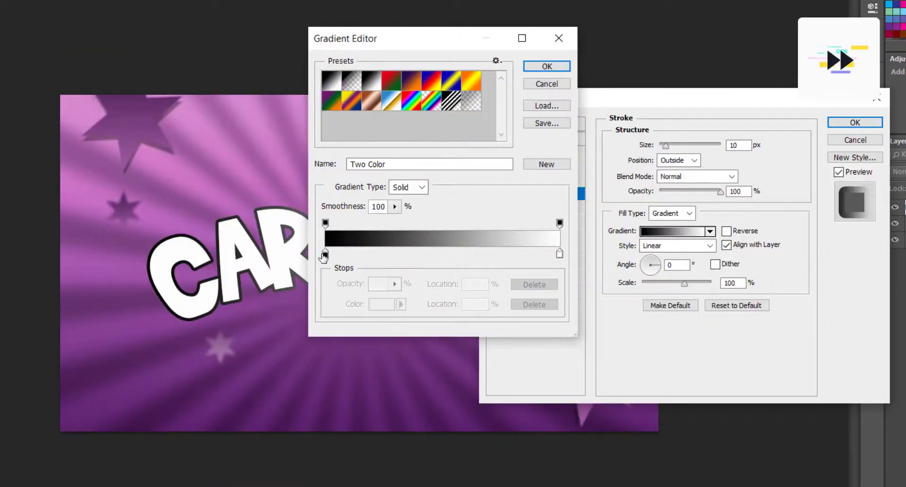
pyautogui.click(325, 254)
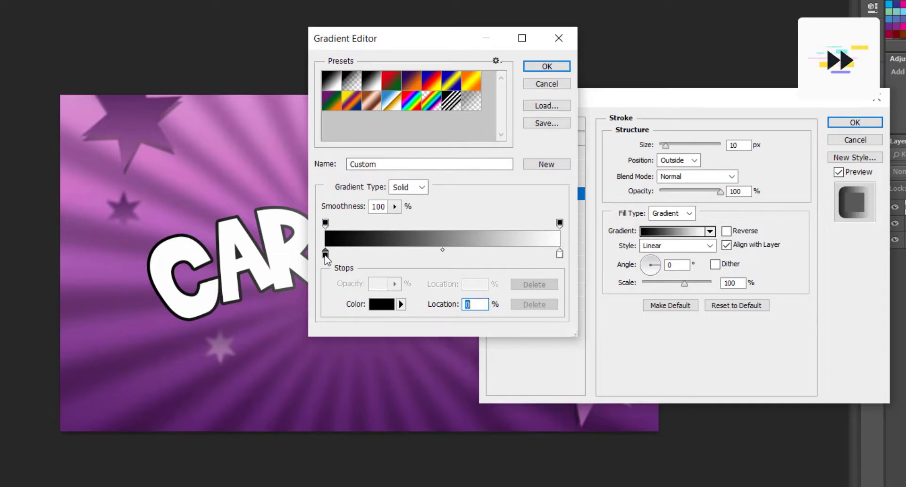
pyautogui.doubleClick(325, 255)
pyautogui.write('F80000')
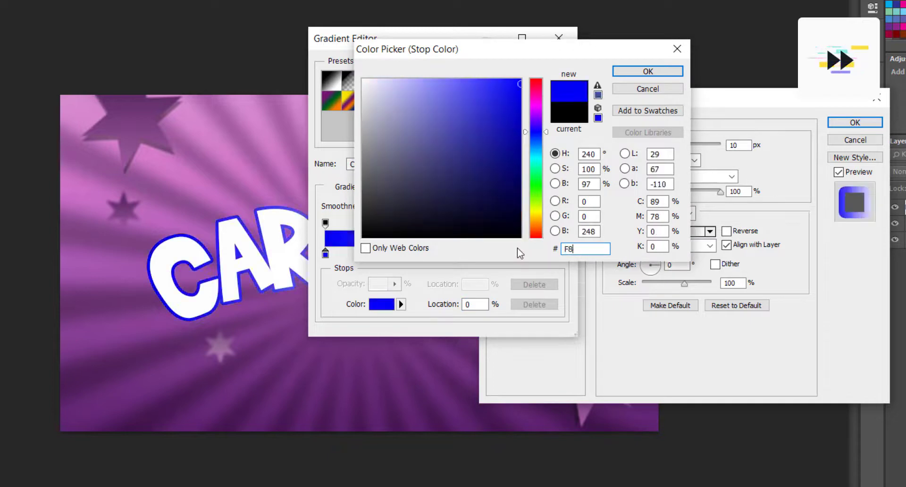
pyautogui.click(653, 73)
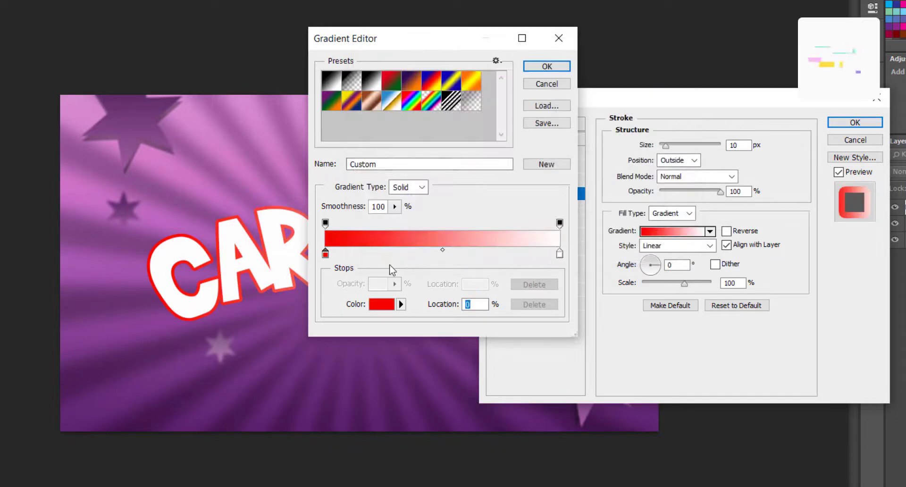
pyautogui.write('45')
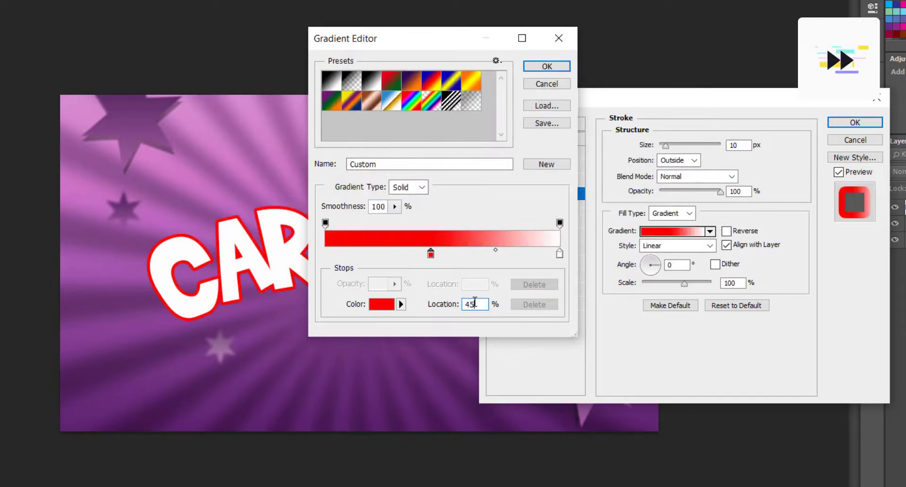
# Make the stroke gradient's end colour stop 000000 at location 59%, accept the gradient, and set its style to Shape Burst.
pyautogui.doubleClick(559, 253)
pyautogui.write('000000')
pyautogui.press('Return')
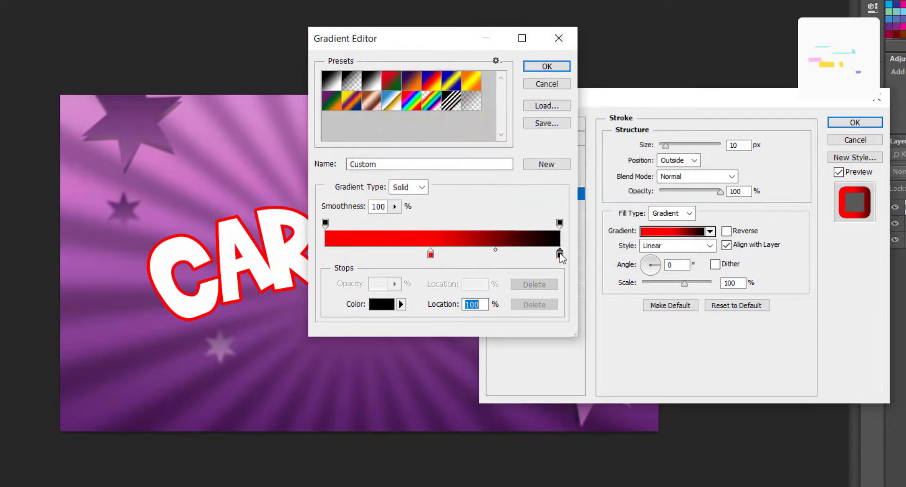
pyautogui.write('59')
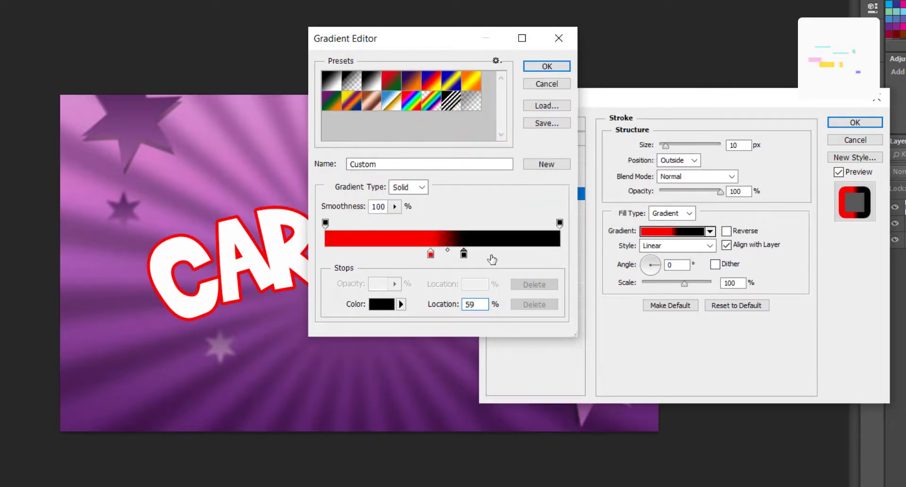
pyautogui.click(546, 67)
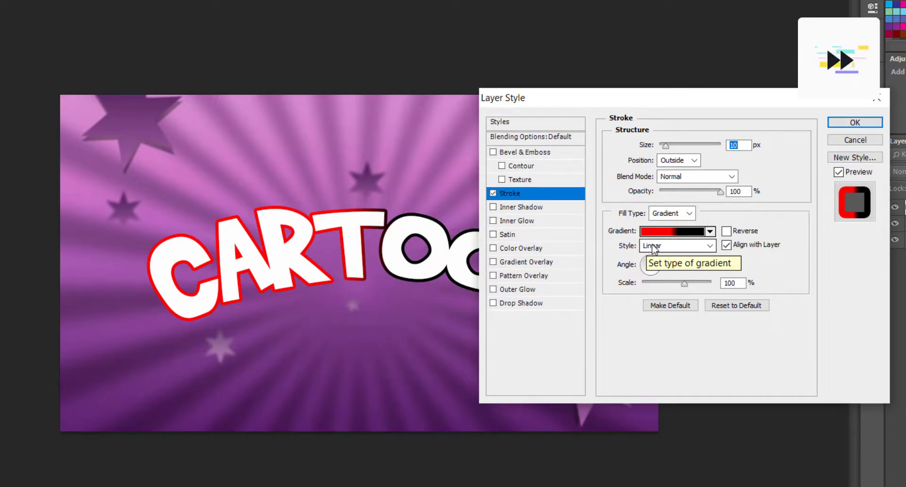
pyautogui.click(654, 246)
pyautogui.click(670, 319)
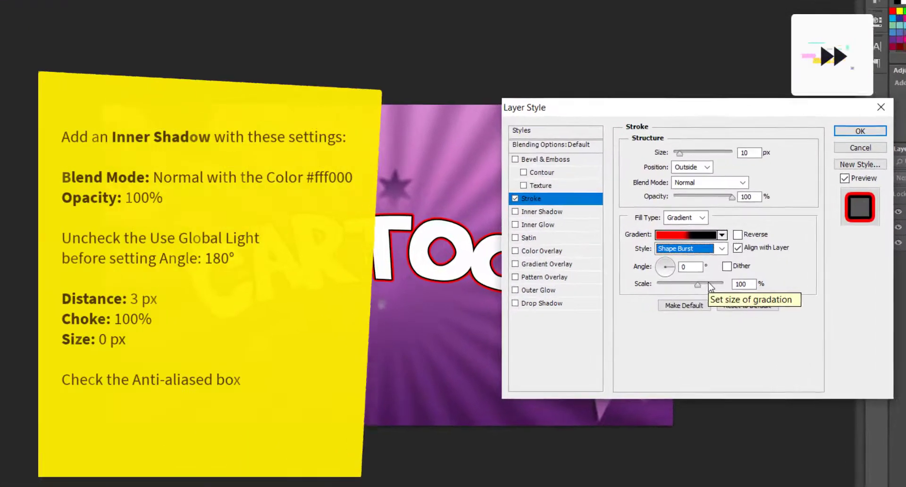
# Add an Inner Shadow to the CARTOON text with Normal blend mode and colour FFF000.
pyautogui.click(542, 211)
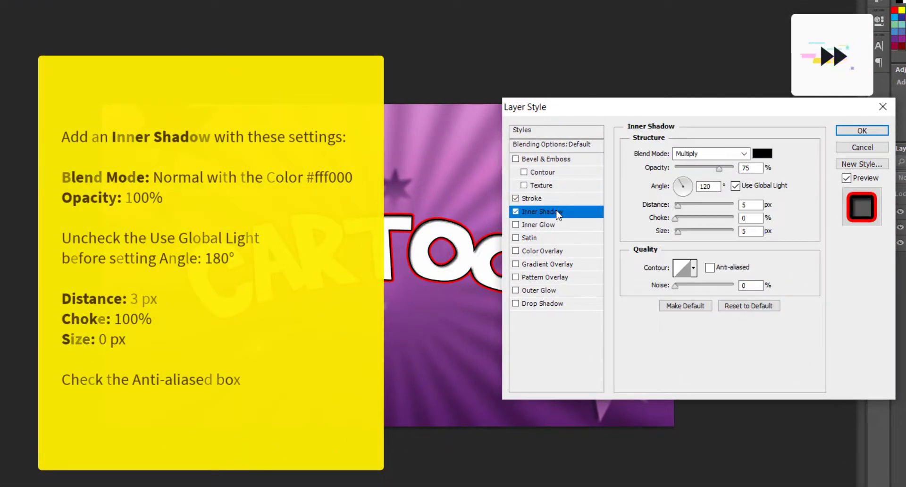
pyautogui.click(717, 157)
pyautogui.click(712, 168)
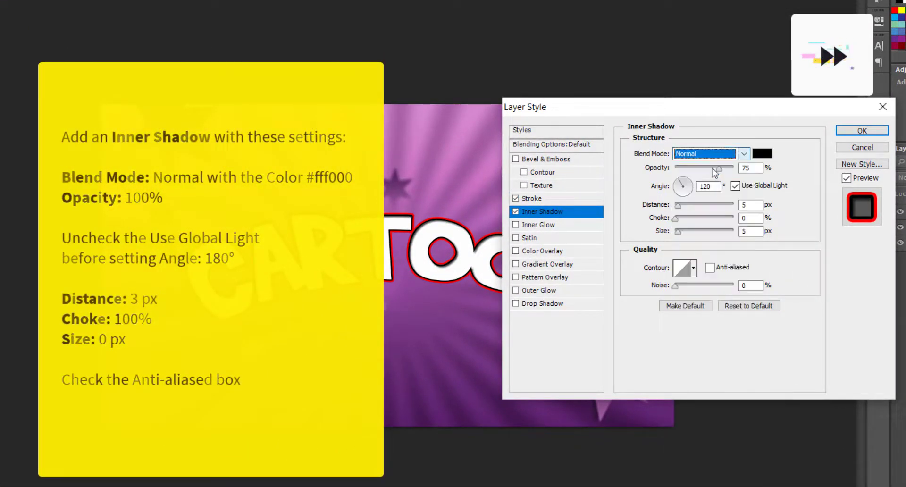
pyautogui.click(763, 154)
pyautogui.write('FFF0')
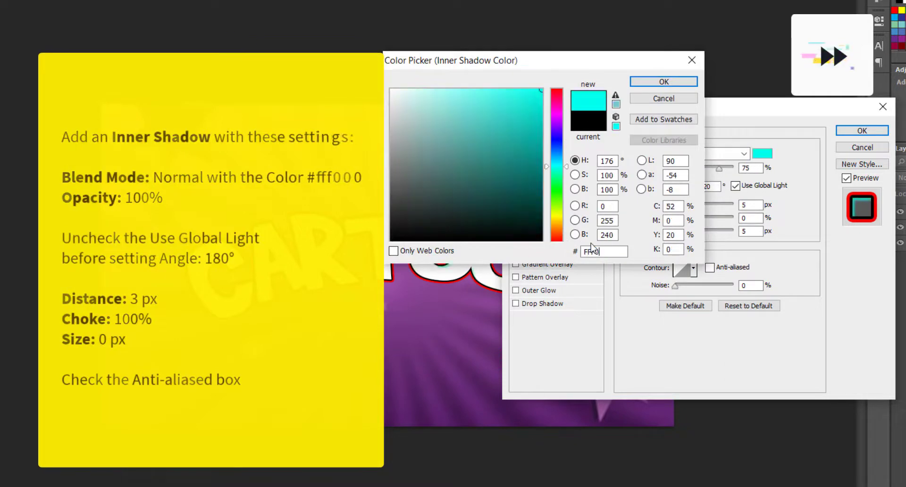
pyautogui.write('00')
pyautogui.press('Return')
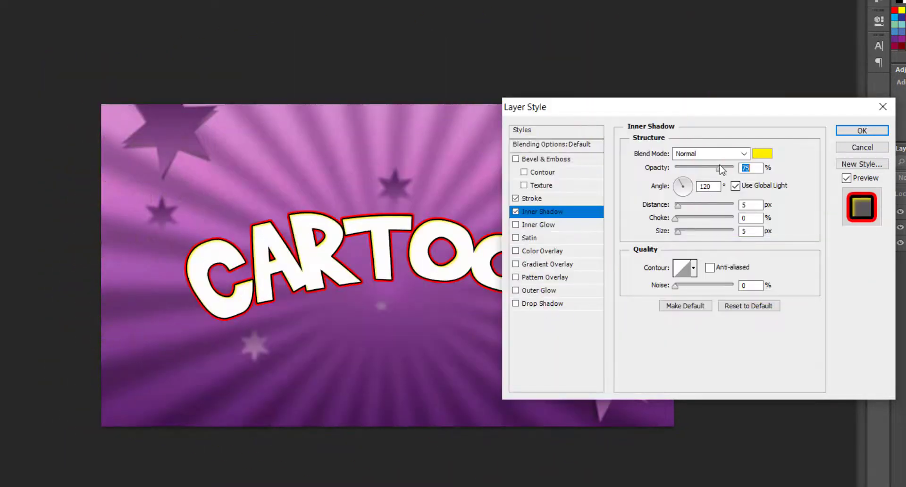
# Set the Inner Shadow to 100% opacity, 180° angle without global light, 3 px distance, 100% choke and 0 px size, with anti-aliasing on.
pyautogui.click(735, 185)
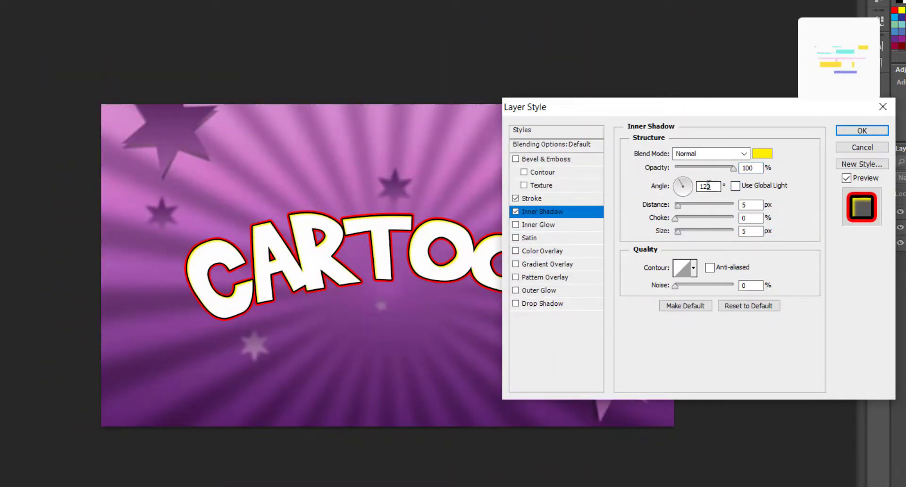
pyautogui.doubleClick(751, 205)
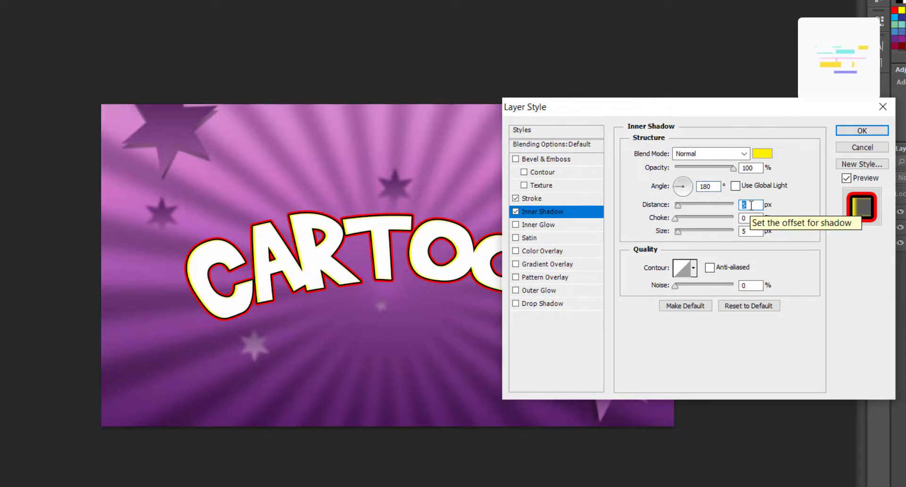
pyautogui.write('3')
pyautogui.press('Tab')
pyautogui.write('100')
pyautogui.press('Tab')
pyautogui.write('0')
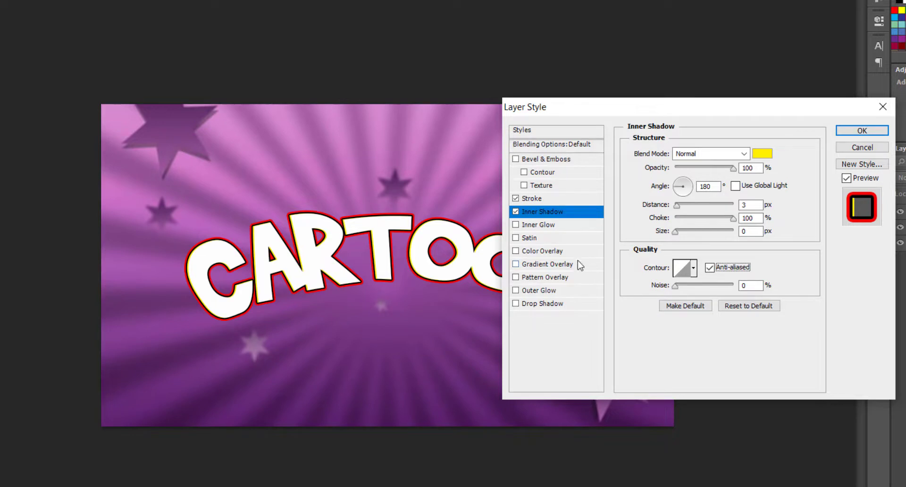
# Add a Satin effect to the CARTOON text with Normal blend mode and colour FFF000.
pyautogui.click(529, 238)
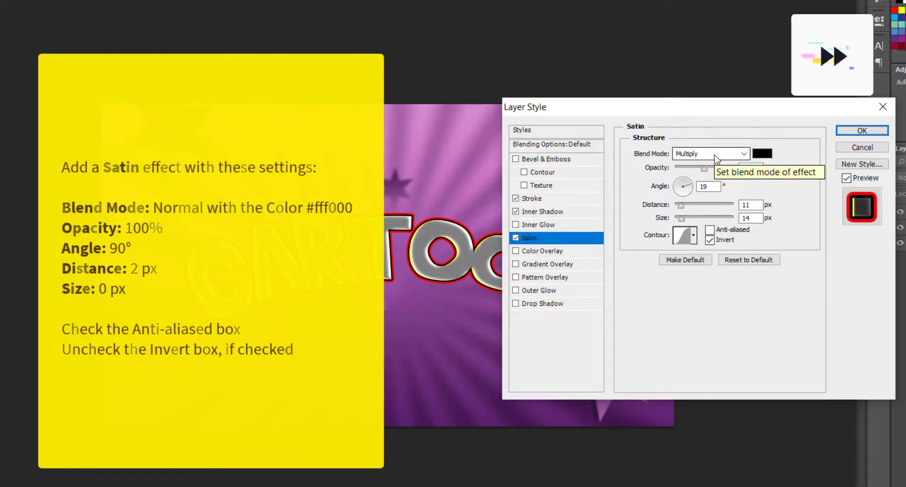
pyautogui.click(715, 154)
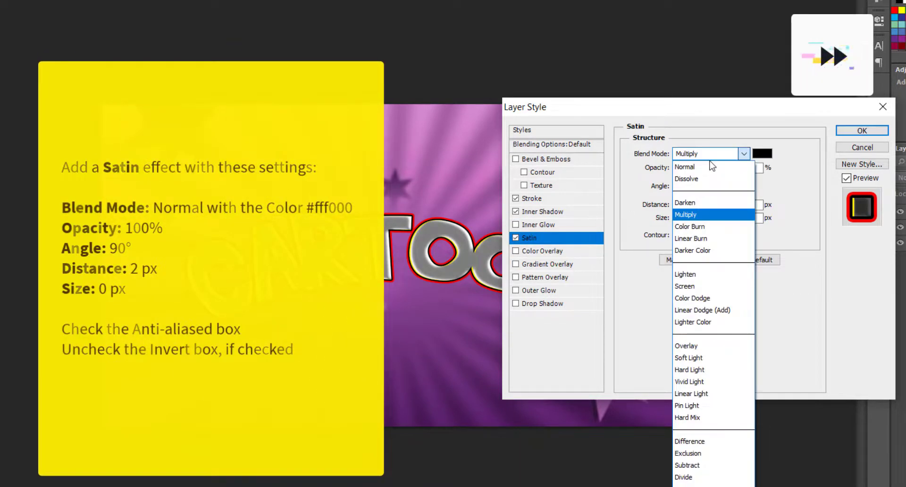
pyautogui.click(717, 161)
pyautogui.click(762, 154)
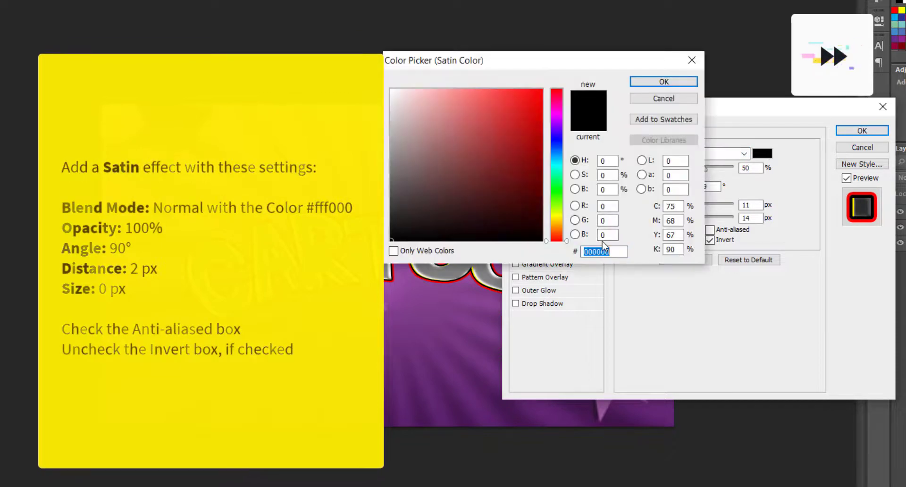
pyautogui.write('FFF000')
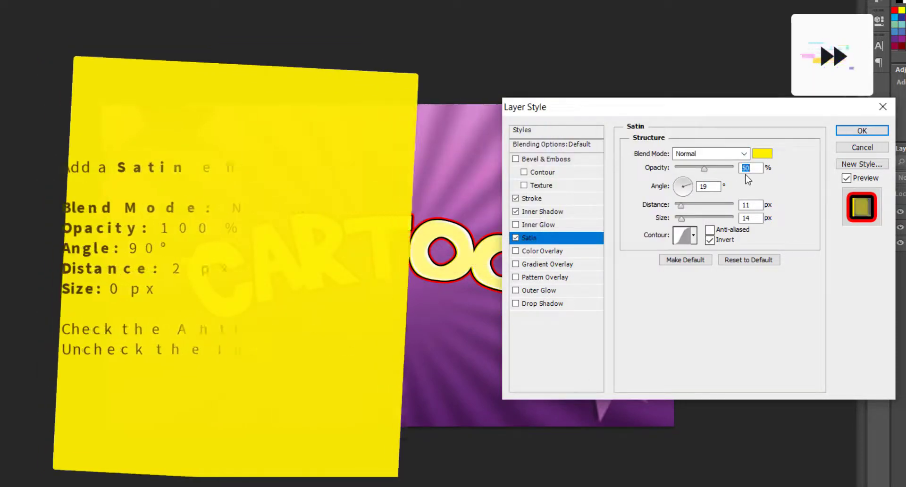
# Set the Satin effect's opacity to 100%, angle to 90°, distance to 2 px and size to 0 px.
pyautogui.write('100')
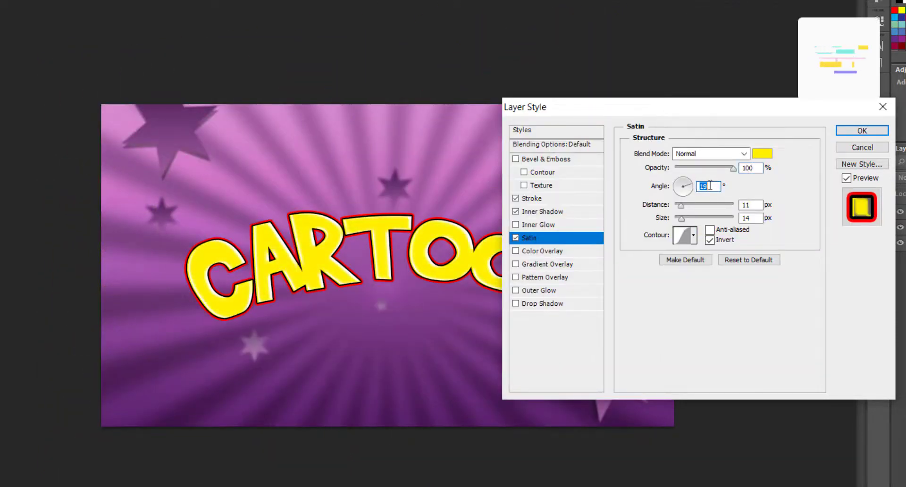
pyautogui.write('90')
pyautogui.write('2')
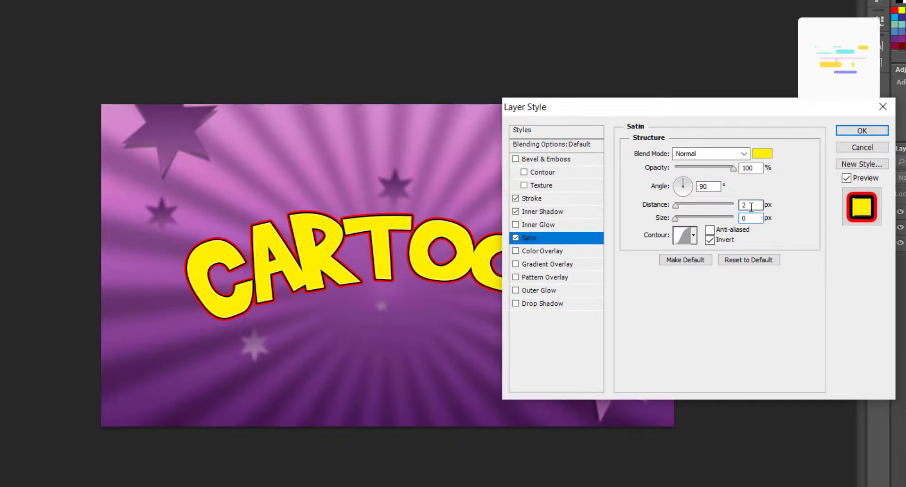
# Turn on anti-aliasing and turn off Invert for the Satin effect, and add a Color Overlay with Multiply blend mode and colour FFF000.
pyautogui.click(719, 242)
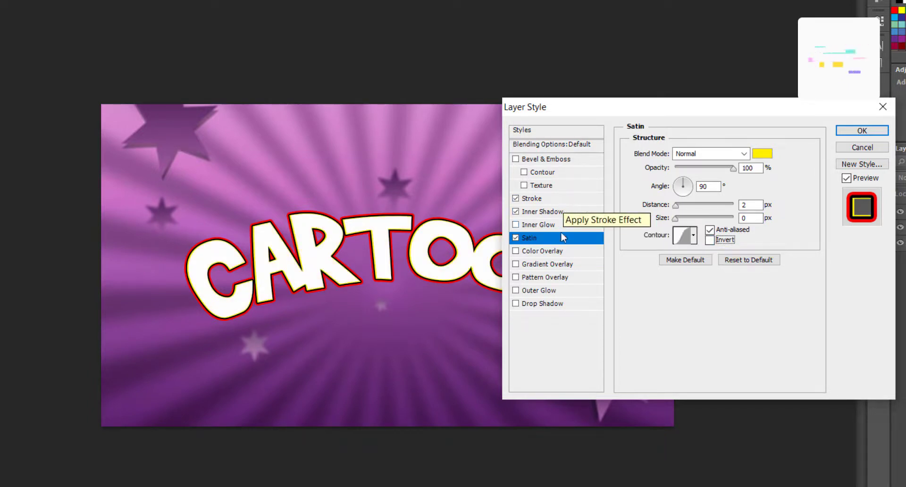
pyautogui.click(572, 254)
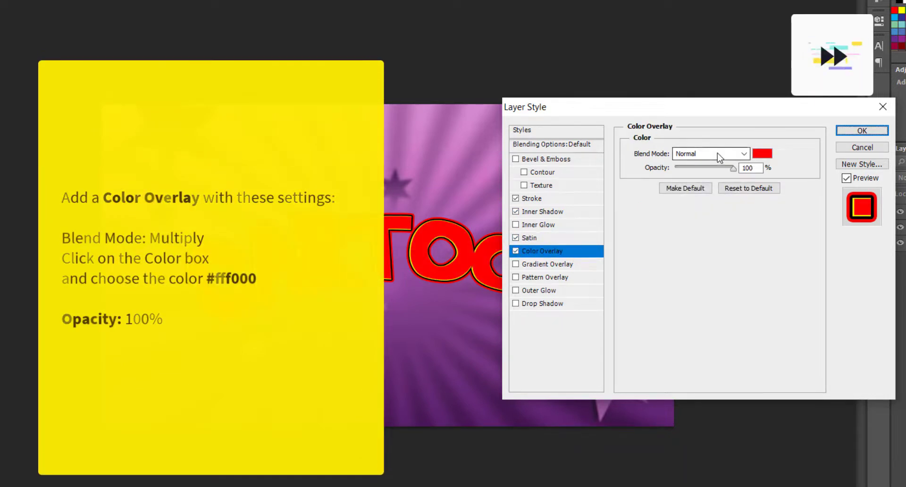
pyautogui.click(692, 156)
pyautogui.click(691, 215)
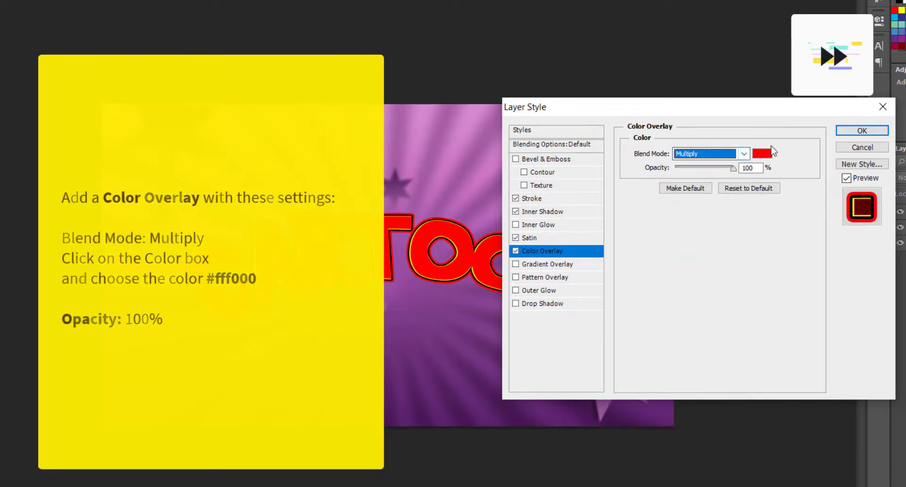
pyautogui.click(764, 154)
pyautogui.write('fff000')
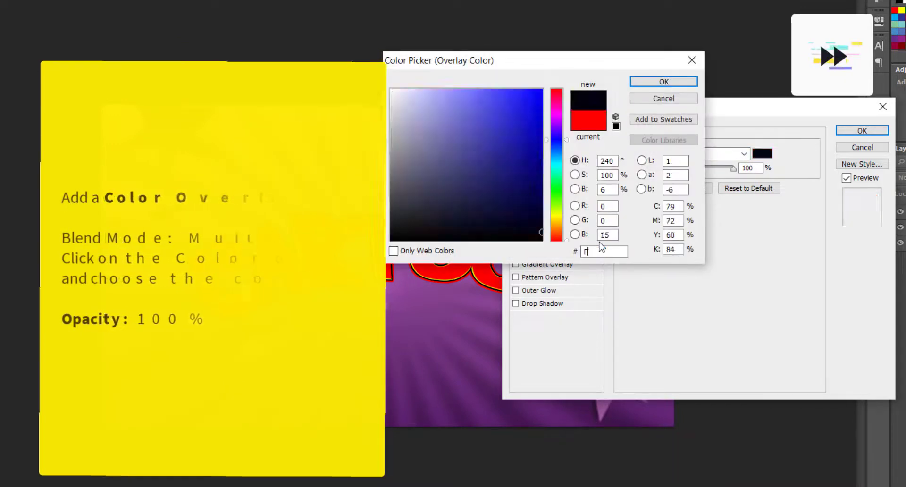
pyautogui.press('Return')
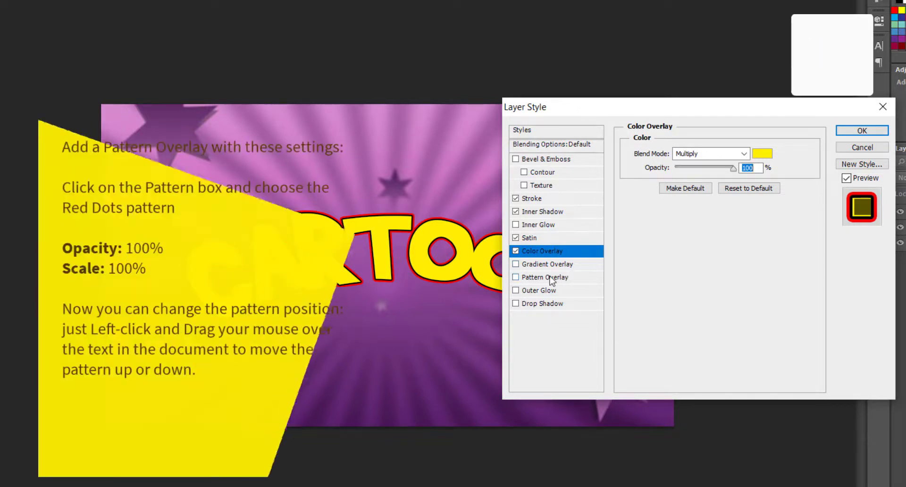
# Add a Pattern Overlay to the CARTOON text using the red dots pattern loaded from red_dots_halftone_pattern in the Downloads "new" folder.
pyautogui.click(575, 275)
pyautogui.click(713, 195)
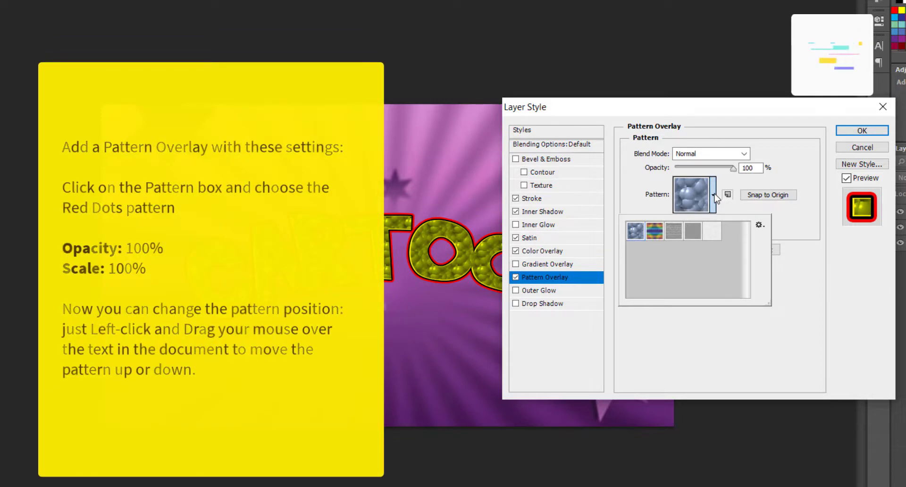
pyautogui.click(759, 224)
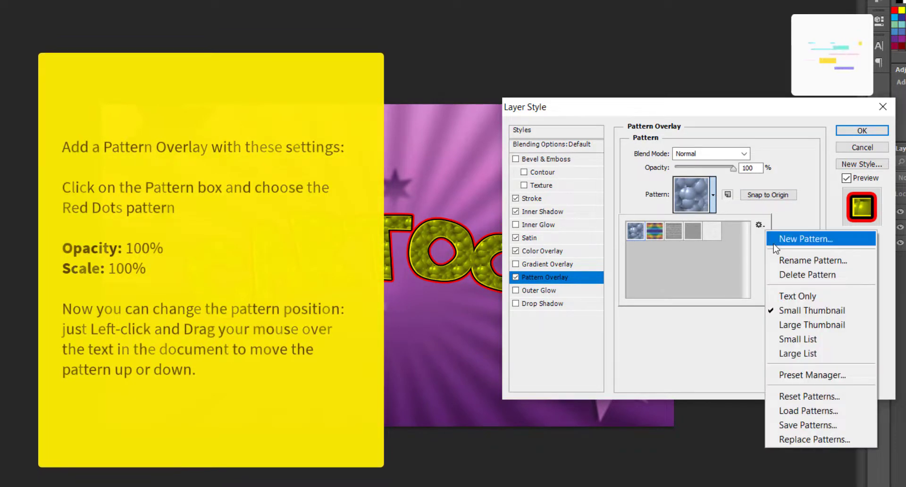
pyautogui.click(788, 412)
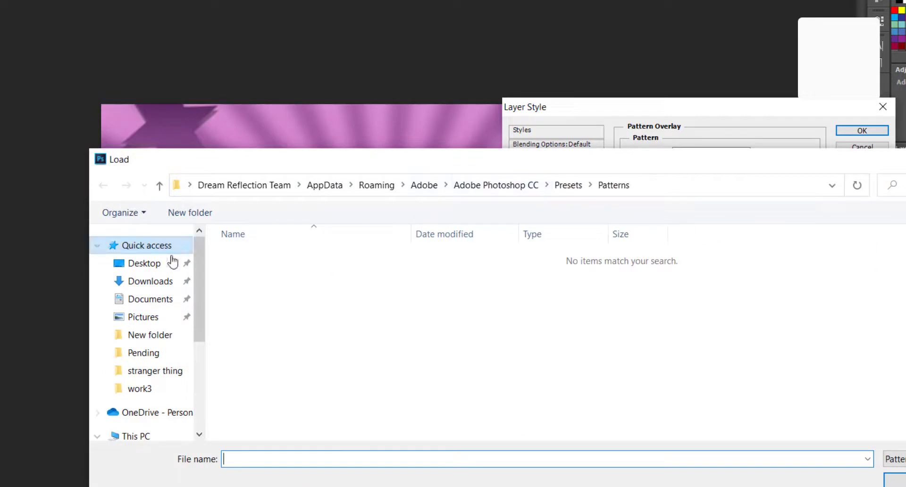
pyautogui.click(150, 281)
pyautogui.doubleClick(272, 290)
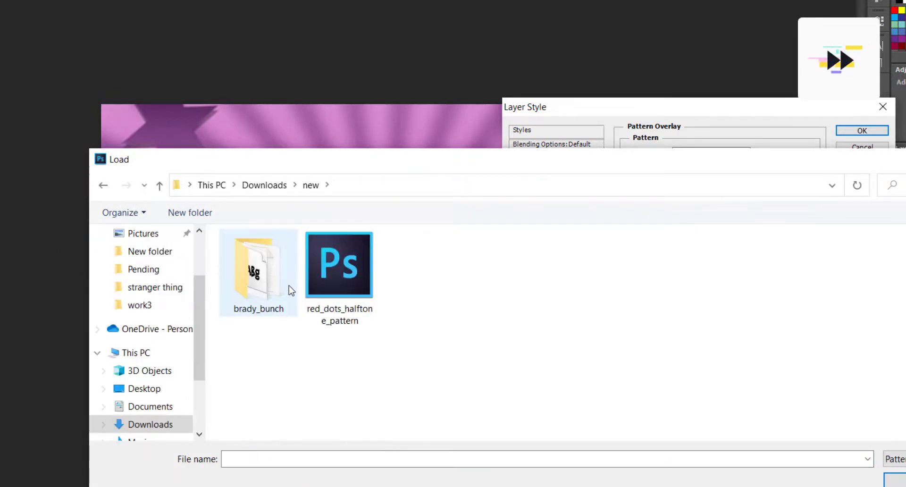
pyautogui.click(337, 288)
pyautogui.doubleClick(337, 288)
pyautogui.click(732, 240)
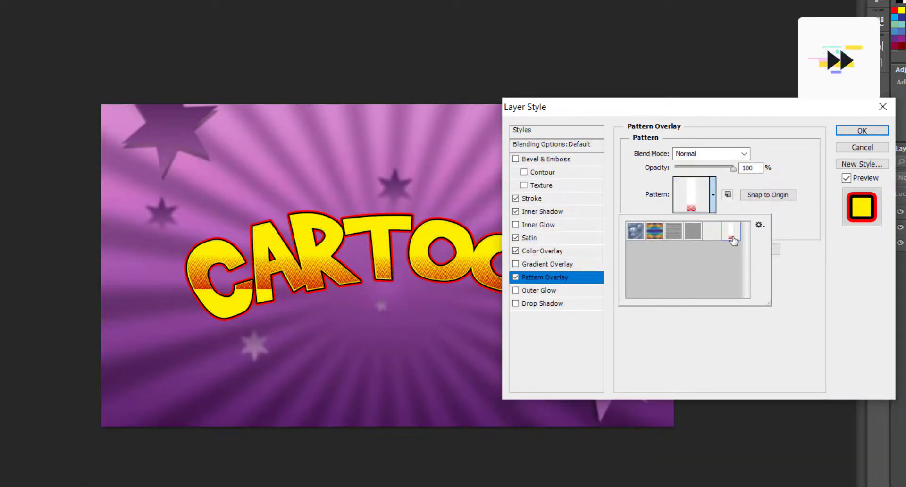
# Reposition the red dots pattern vertically over the CARTOON lettering and set the Pattern Overlay scale to 122%.
pyautogui.click(796, 217)
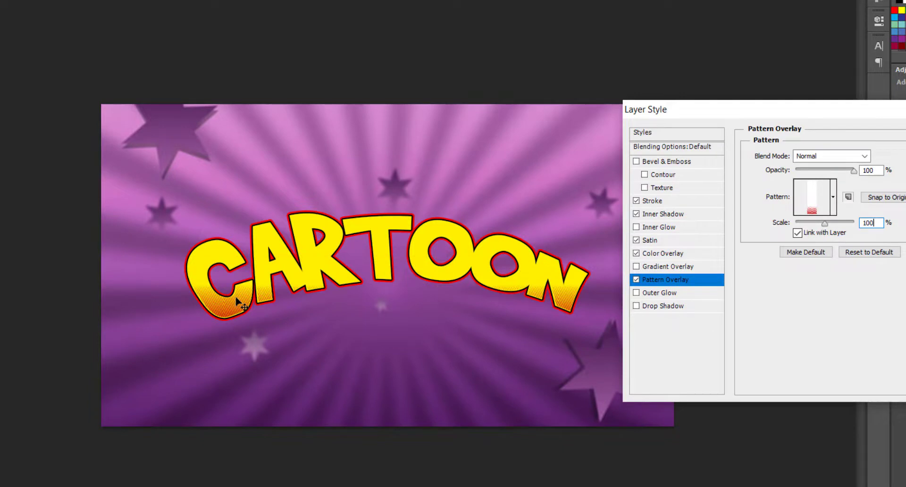
pyautogui.moveTo(236, 299); pyautogui.dragTo(230, 266)
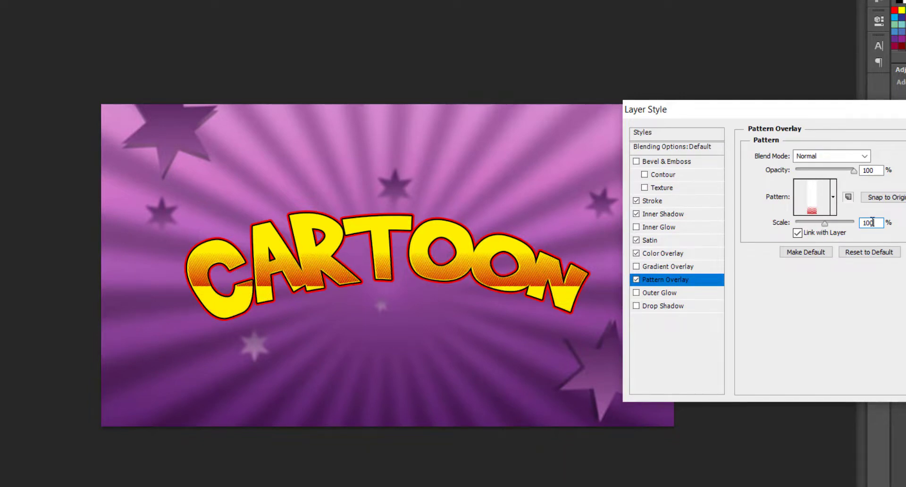
pyautogui.hotkey('shift', 'Up')
pyautogui.hotkey('shift', 'Down')
pyautogui.hotkey('shift', 'Up')
pyautogui.hotkey('shift', 'Up')
pyautogui.press('Up')
pyautogui.press('Up')
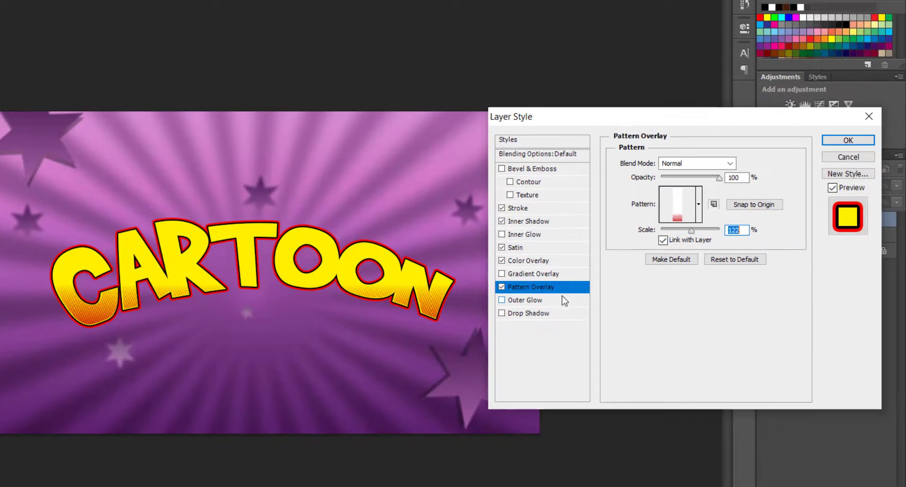
# Add an Outer Glow to the CARTOON text with Normal blend mode and 100% opacity.
pyautogui.click(628, 296)
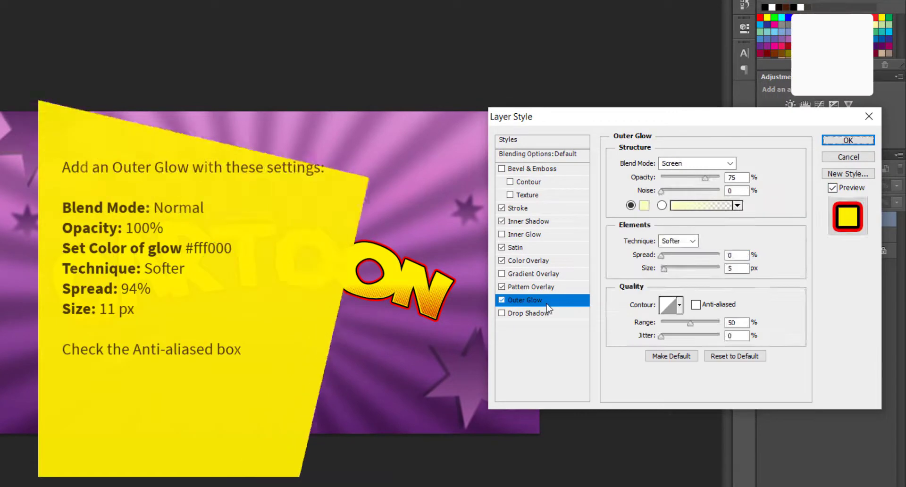
pyautogui.click(695, 163)
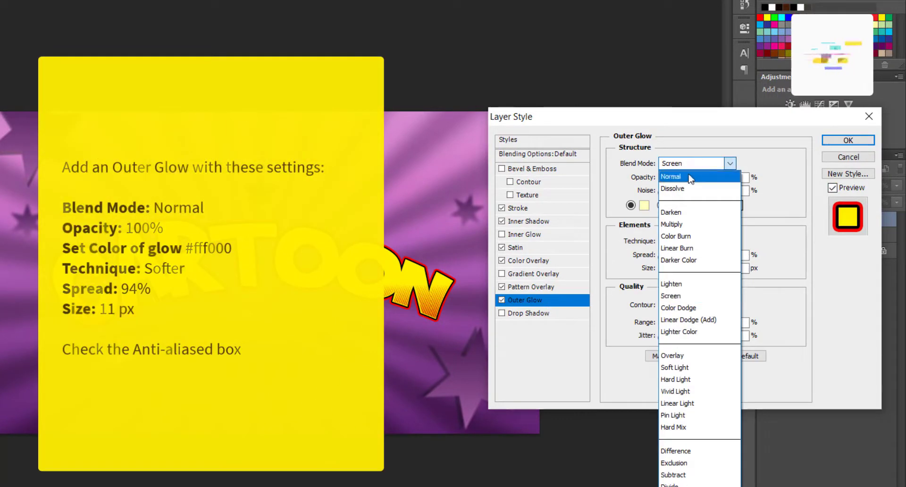
pyautogui.click(690, 177)
pyautogui.doubleClick(734, 177)
pyautogui.write('100')
pyautogui.press('Tab')
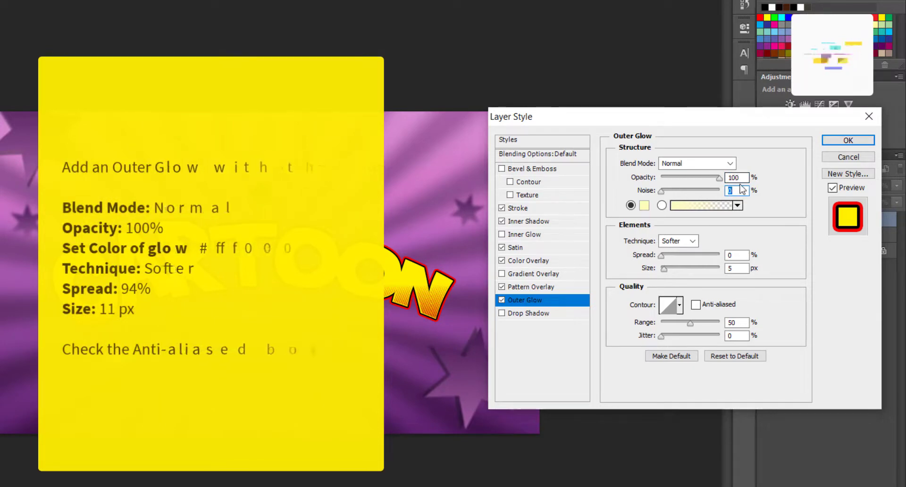
# Set the Outer Glow colour to FFF000, spread to 94% and size to 11 px, with anti-aliasing on.
pyautogui.click(644, 205)
pyautogui.write('ffff00')
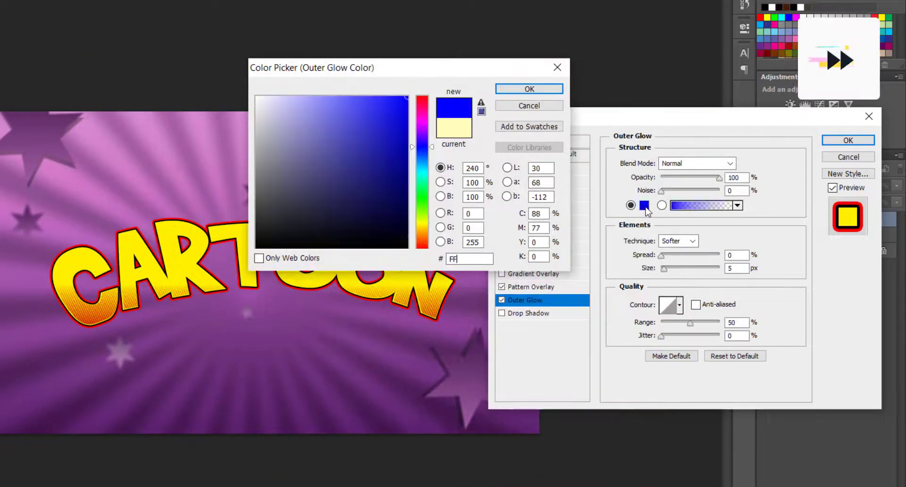
pyautogui.press('Return')
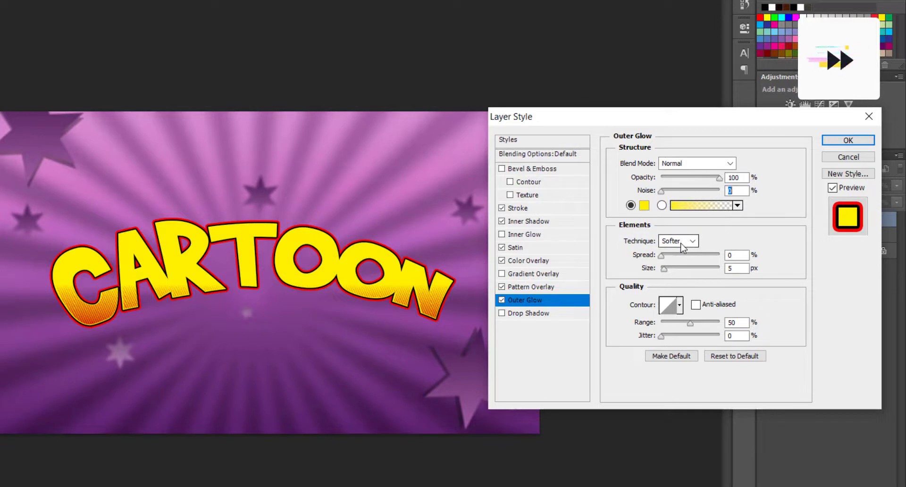
pyautogui.write('94')
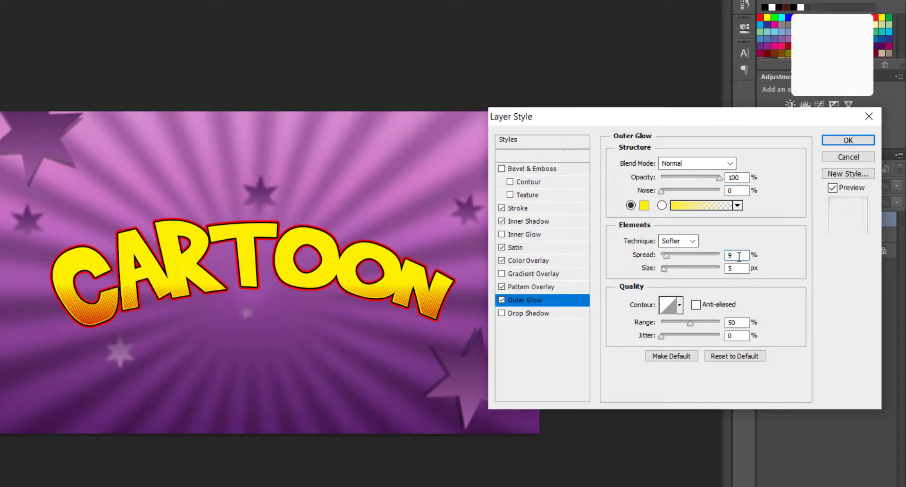
pyautogui.write('11')
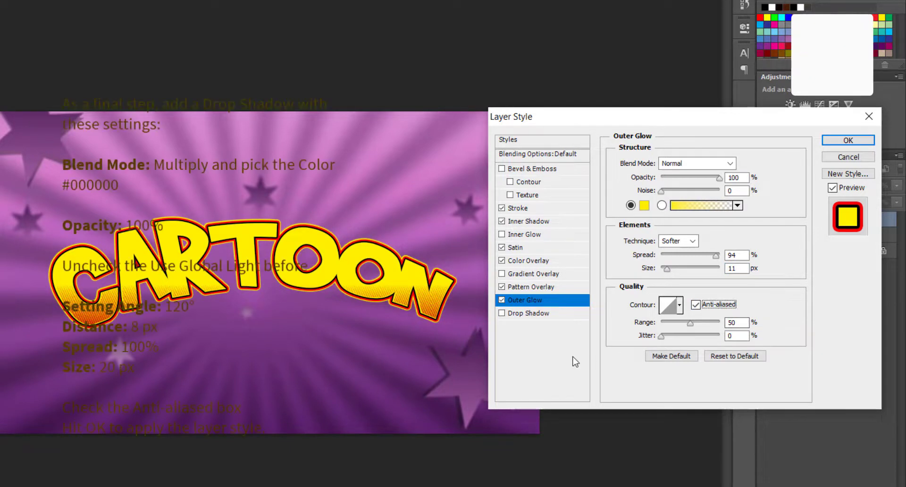
# Add a Drop Shadow to the CARTOON text with 100% opacity and global light turned off.
pyautogui.click(523, 313)
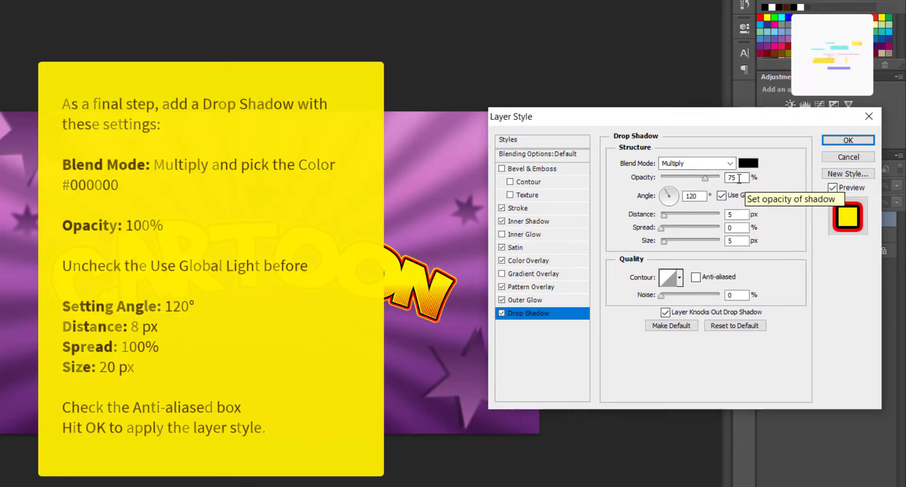
pyautogui.moveTo(705, 178); pyautogui.dragTo(724, 180)
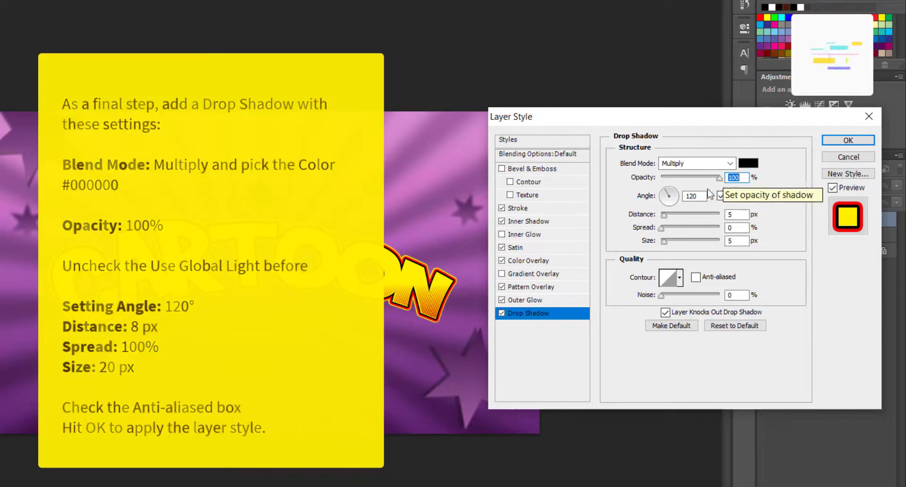
pyautogui.click(721, 196)
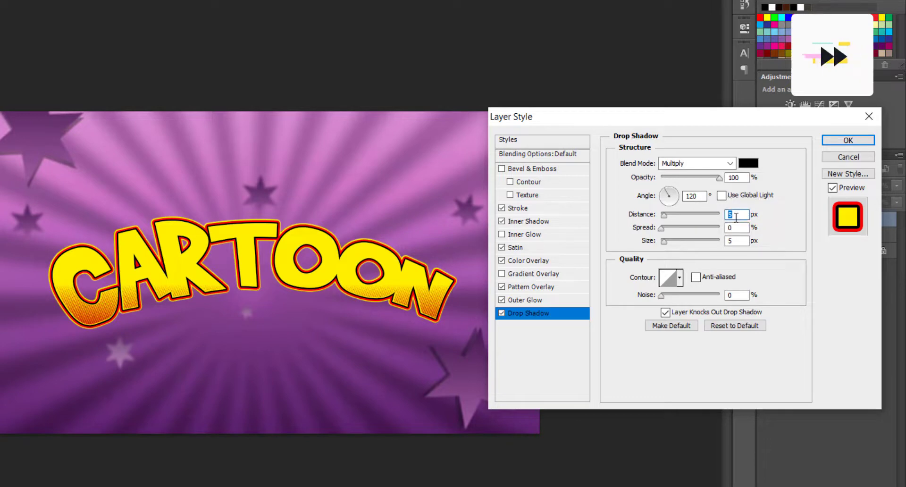
# Set the Drop Shadow to 8 px distance, 100% spread and 20 px size with anti-aliasing on, and apply the layer style.
pyautogui.write('100')
pyautogui.press('Tab')
pyautogui.write('20')
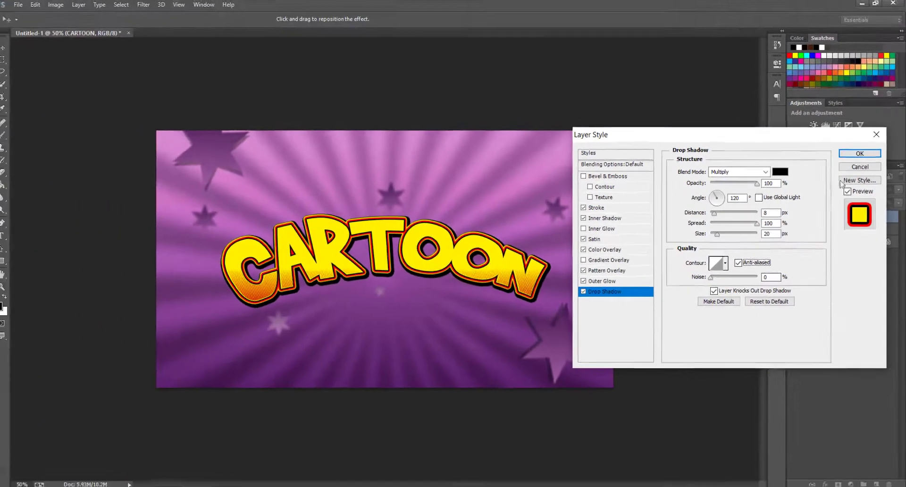
pyautogui.click(860, 155)
# View the finished CARTOON artwork in full-screen mode, both close up and as a whole.
pyautogui.press('f')
pyautogui.press('f')
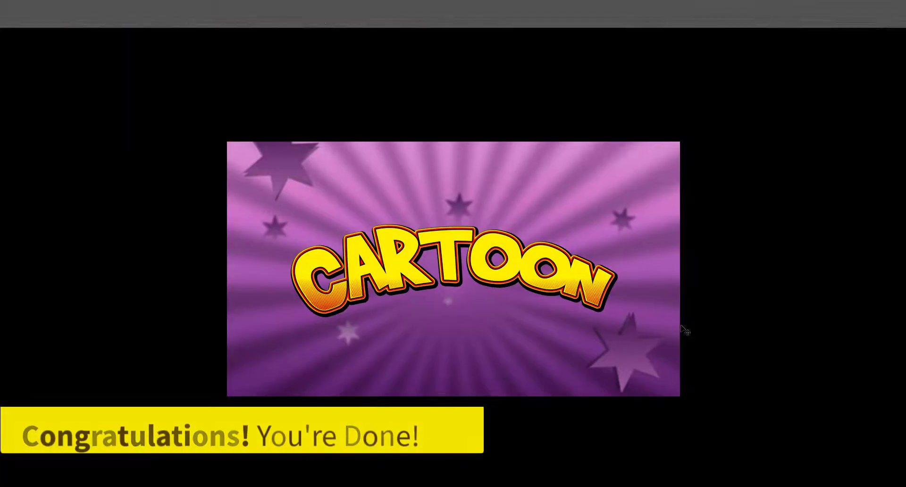
pyautogui.hotkey('ctrl', '0')
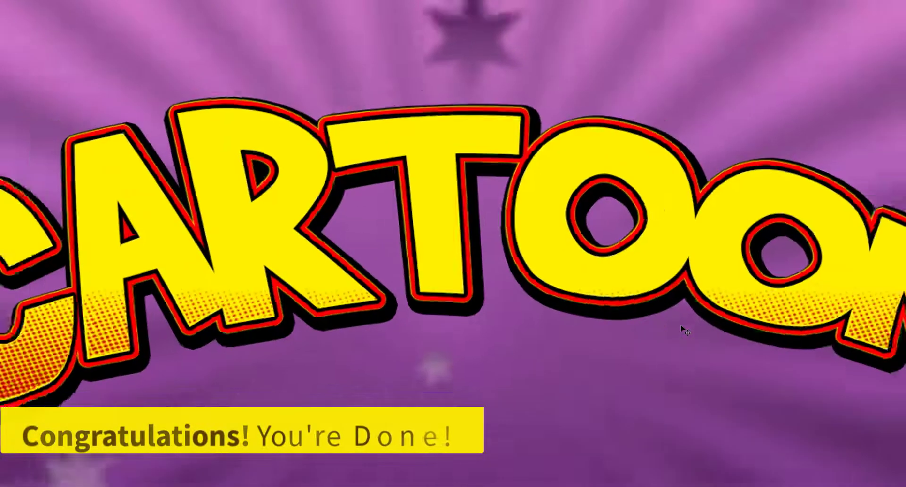
pyautogui.hotkey('ctrl', '1')
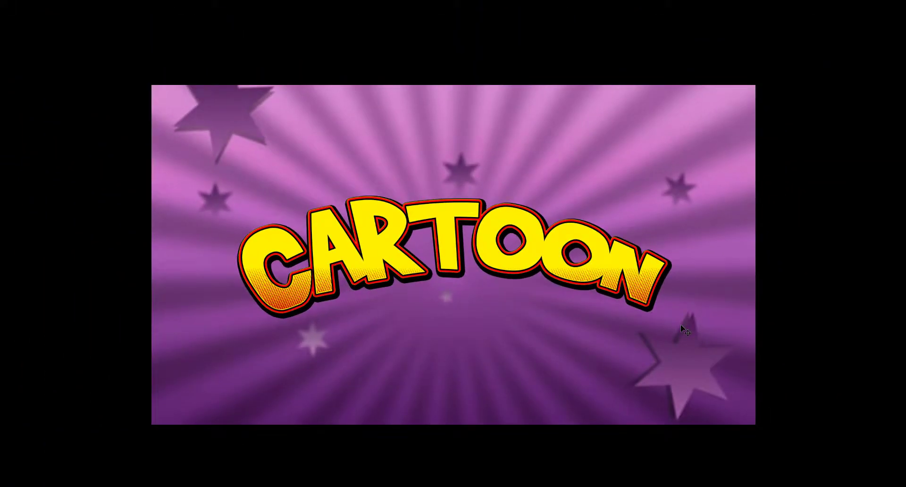